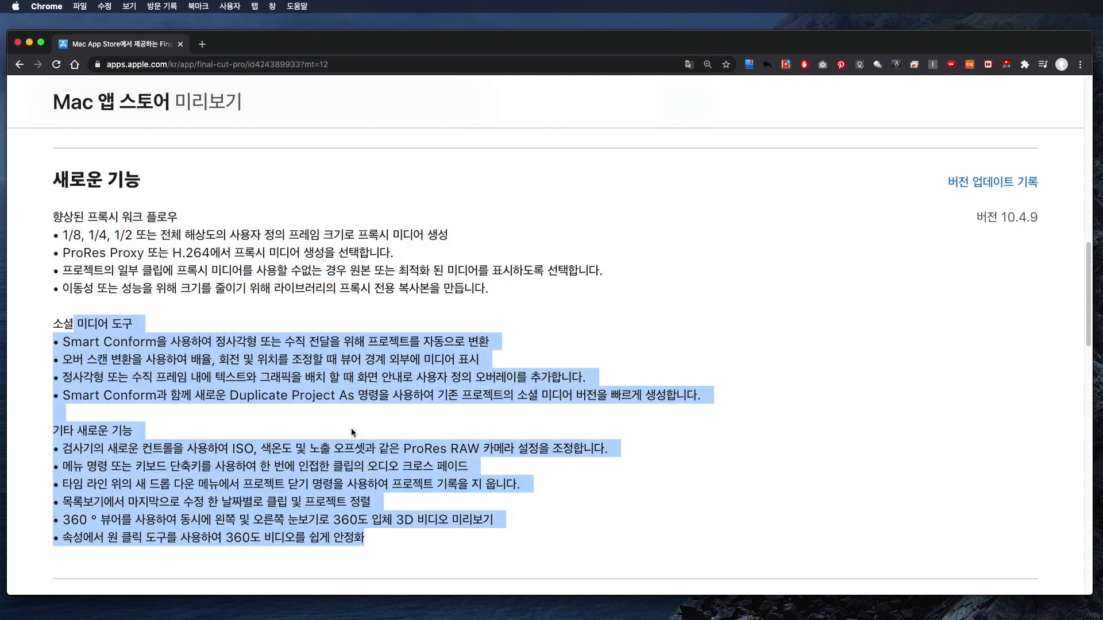
- Highlight the social media tools section and the other new features entries in the Final Cut Pro 10.4.9 release notes
triple_click(252, 384)
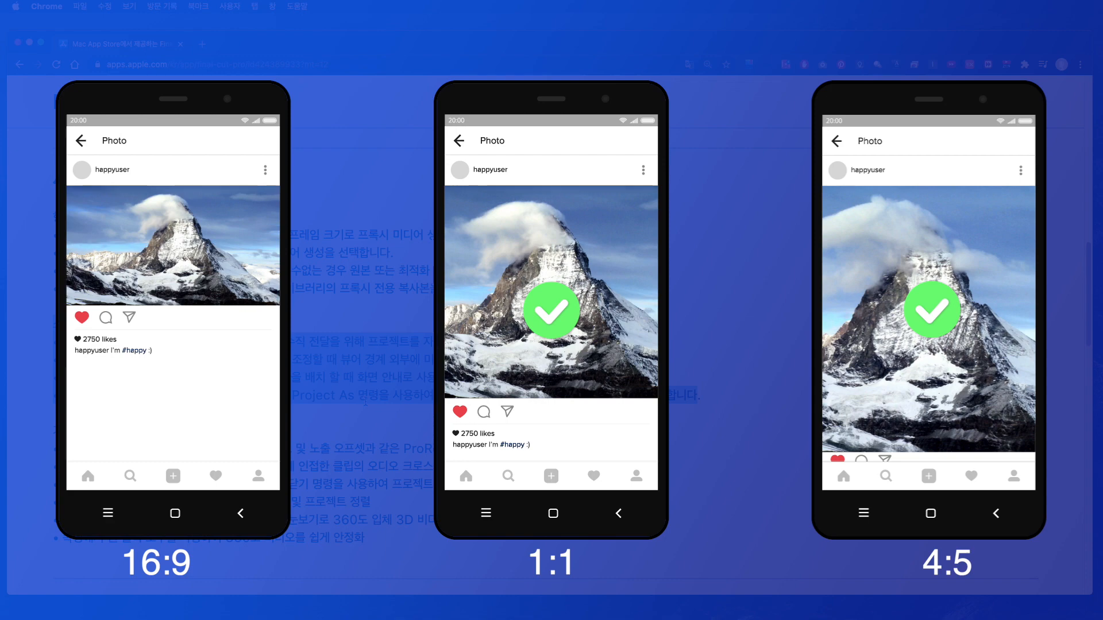
left_click_drag(53, 324, 657, 410)
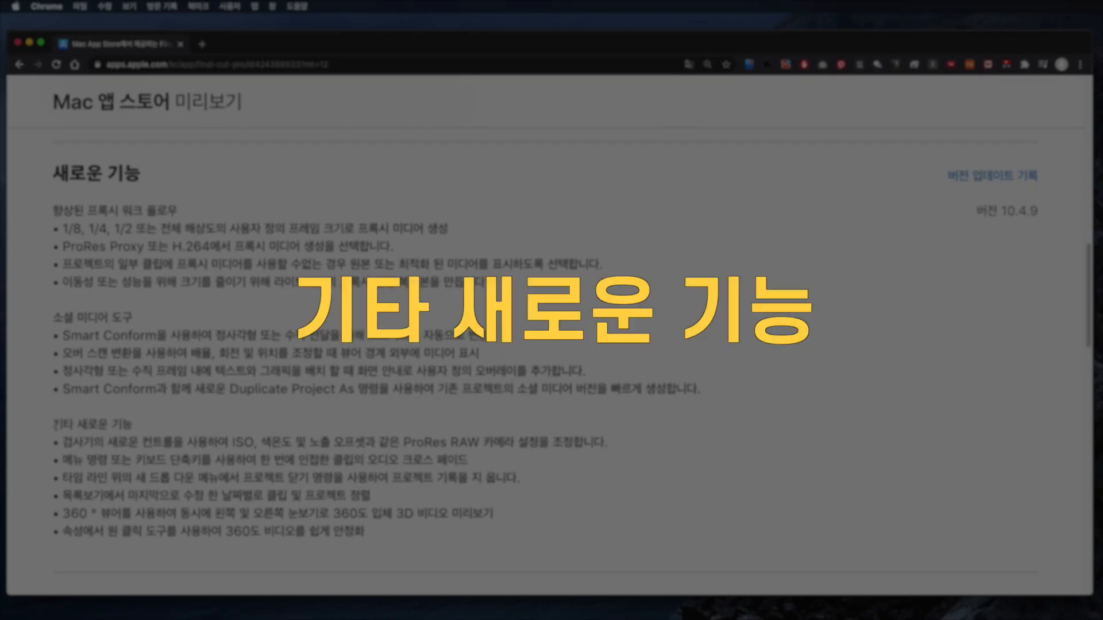
left_click_drag(54, 424, 134, 426)
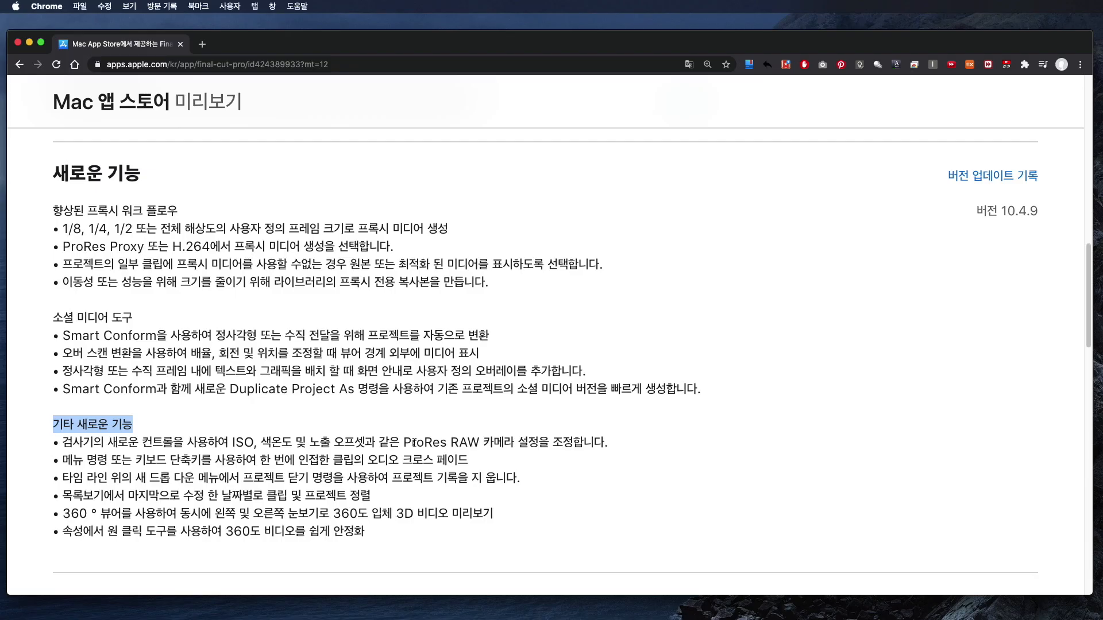
left_click(410, 443)
left_click_drag(410, 444, 483, 443)
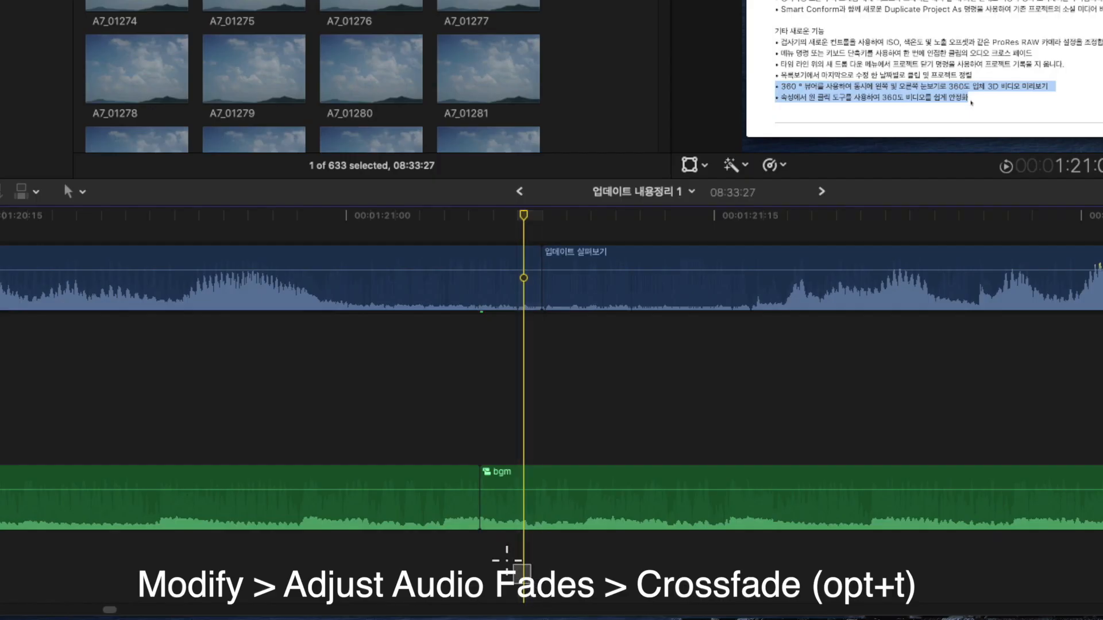
left_click_drag(529, 589, 446, 510)
- In Final Cut Pro, apply an audio crossfade to the adjacent clips and close the other open timelines
key("alt+t")
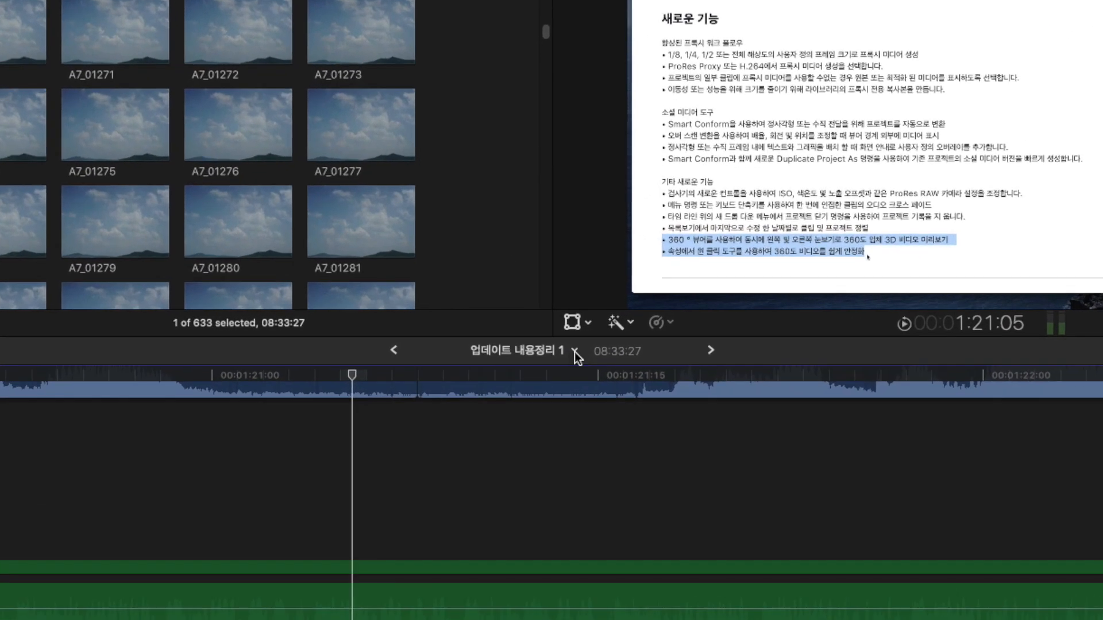
left_click(568, 340)
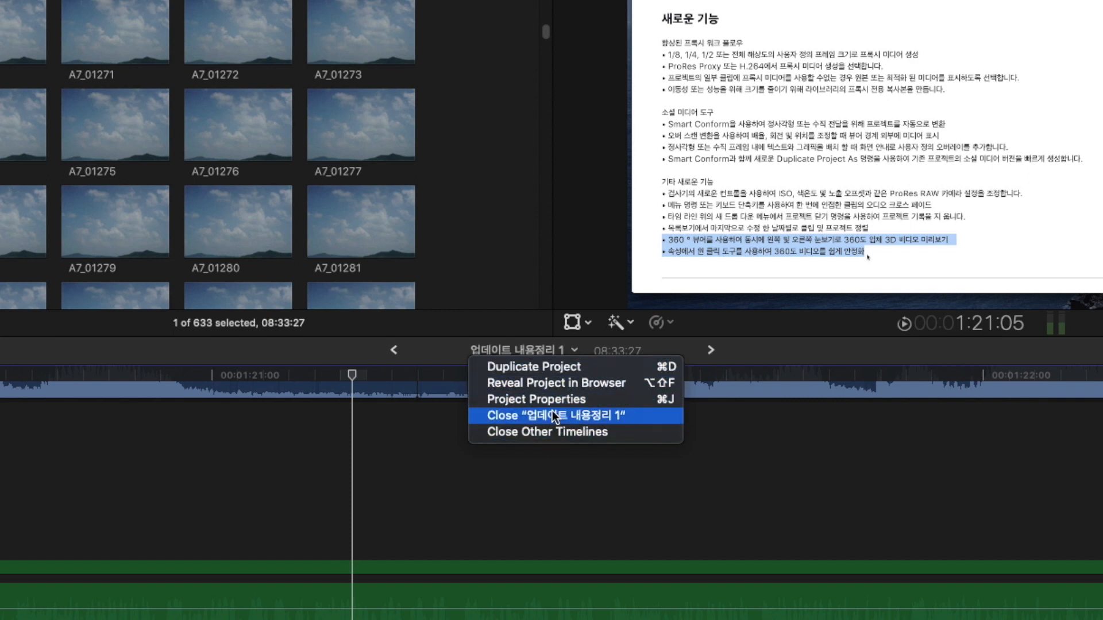
left_click(546, 433)
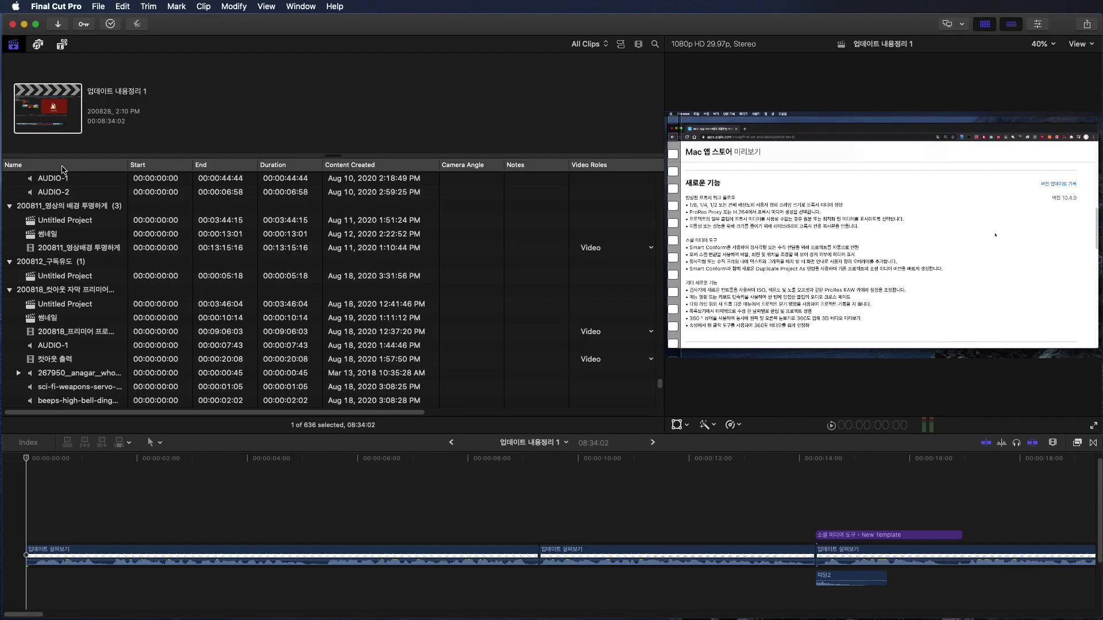
- Show the Last Modified column in the browser's list view and sort the clips and projects by it
right_click(62, 157)
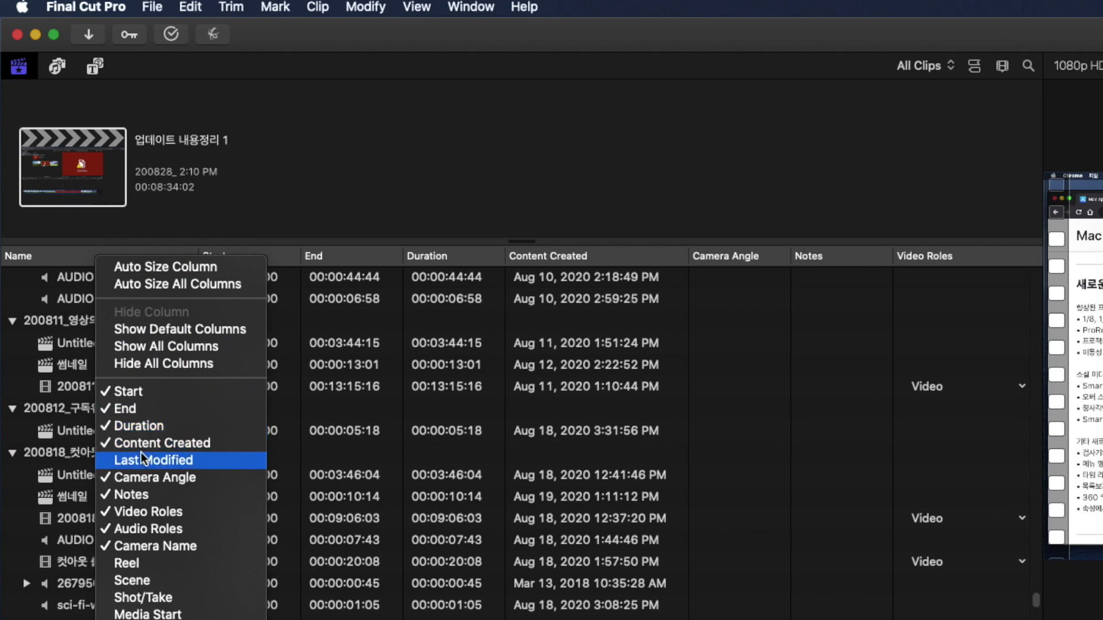
left_click(140, 458)
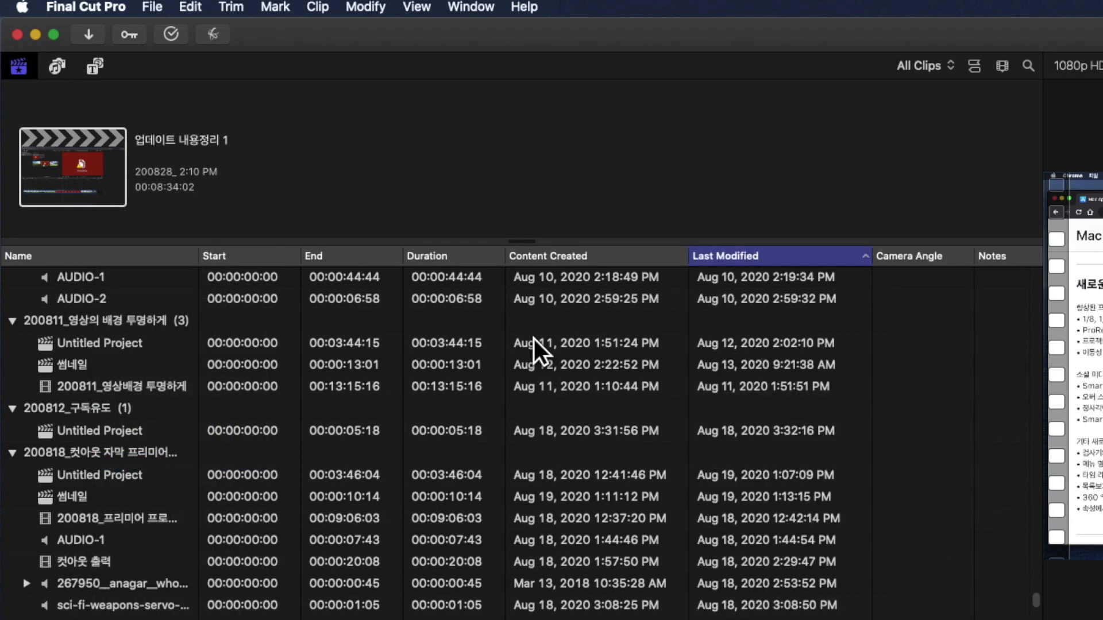
left_click(771, 254)
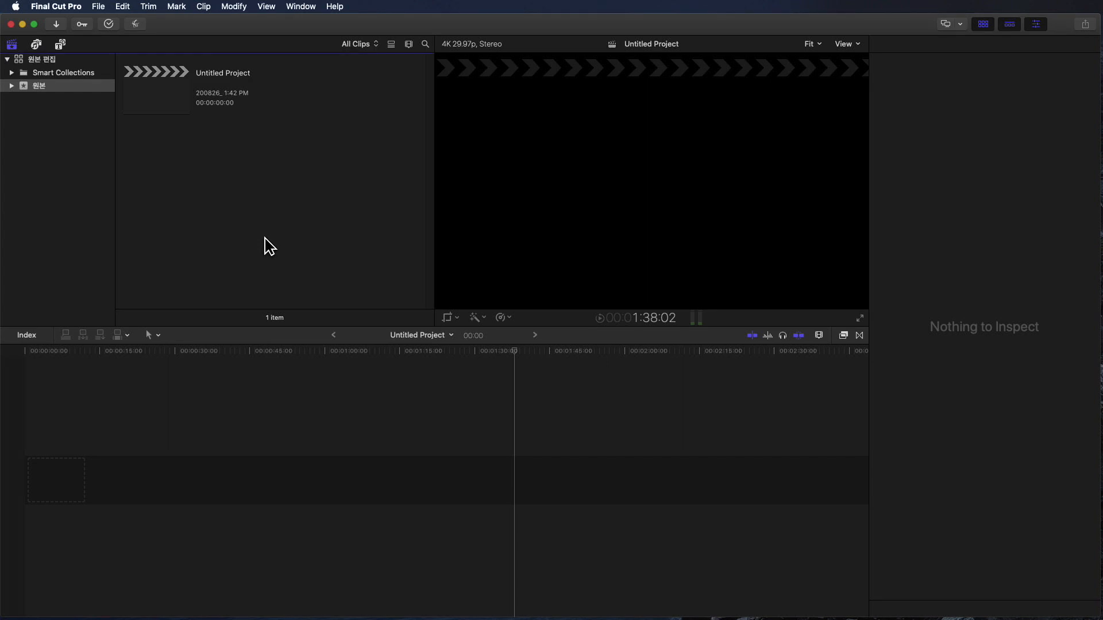
- Select the cloudyMeadow, pointyPeak and beautifulMeadow clips for import and set their proxy media codec to H.264
key("super+i")
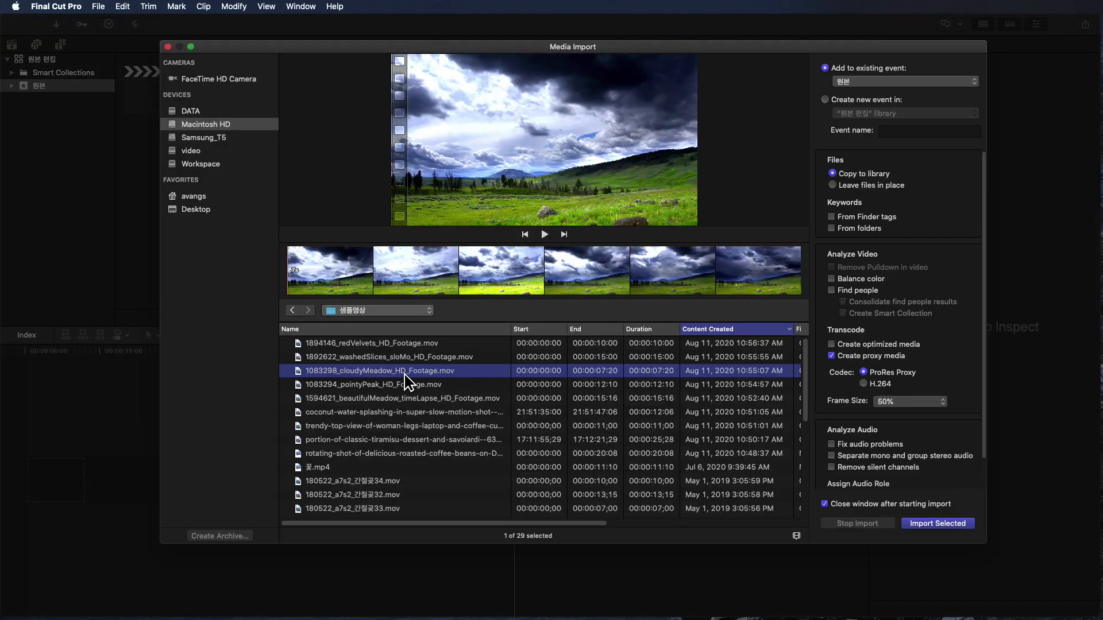
left_click(406, 384, "shift")
left_click(418, 398, "shift")
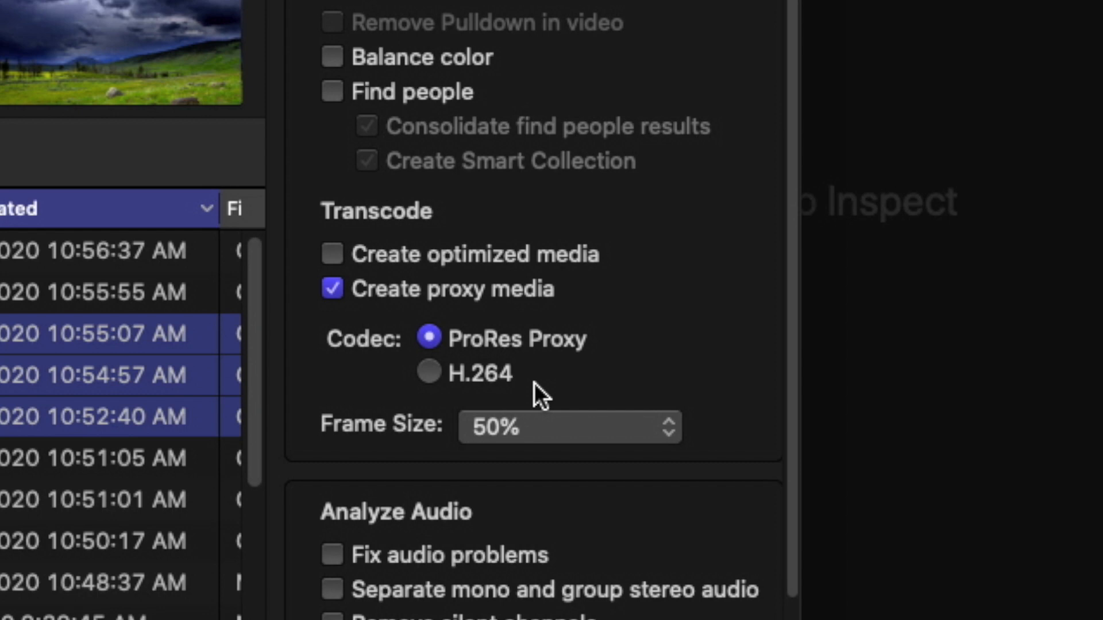
left_click(448, 382)
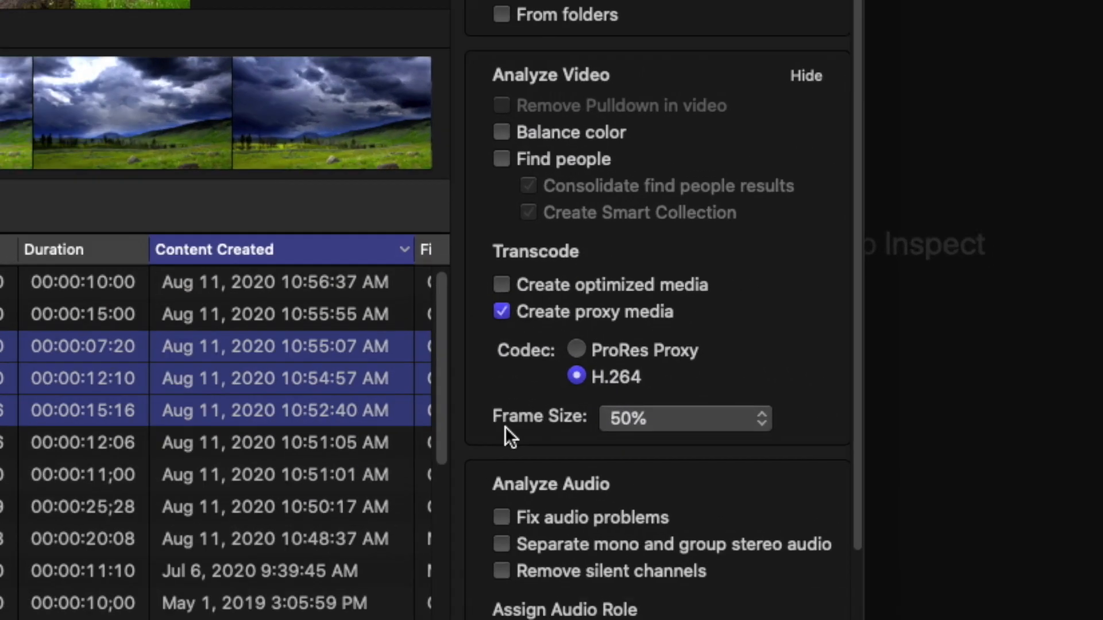
- Try Same as Source as the proxy frame size and return it to 50%
left_click(639, 424)
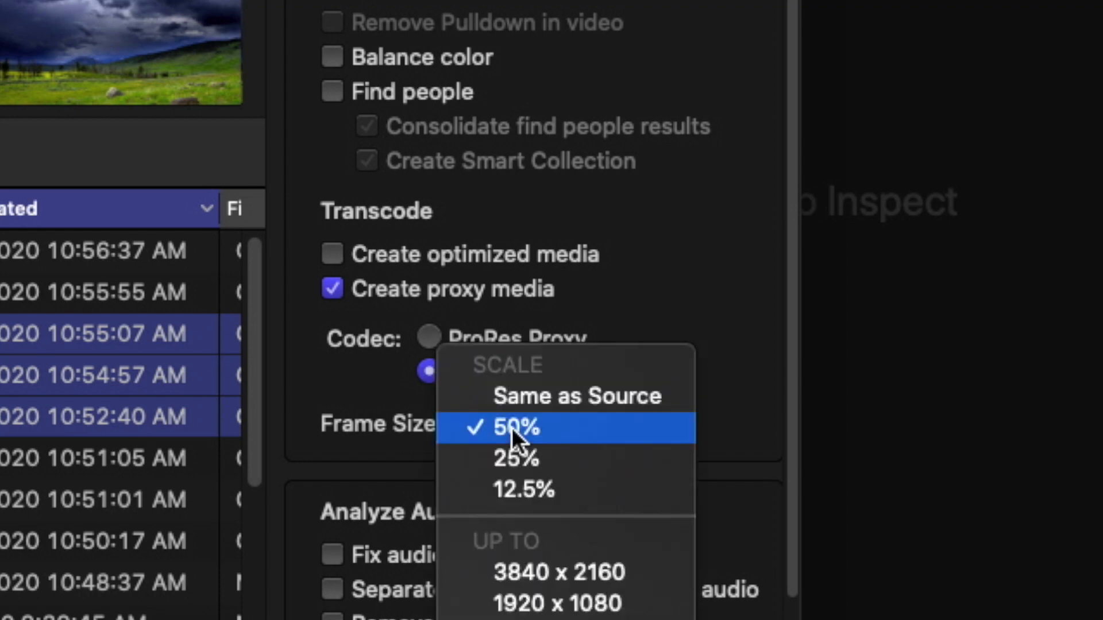
left_click(603, 392)
left_click(623, 423)
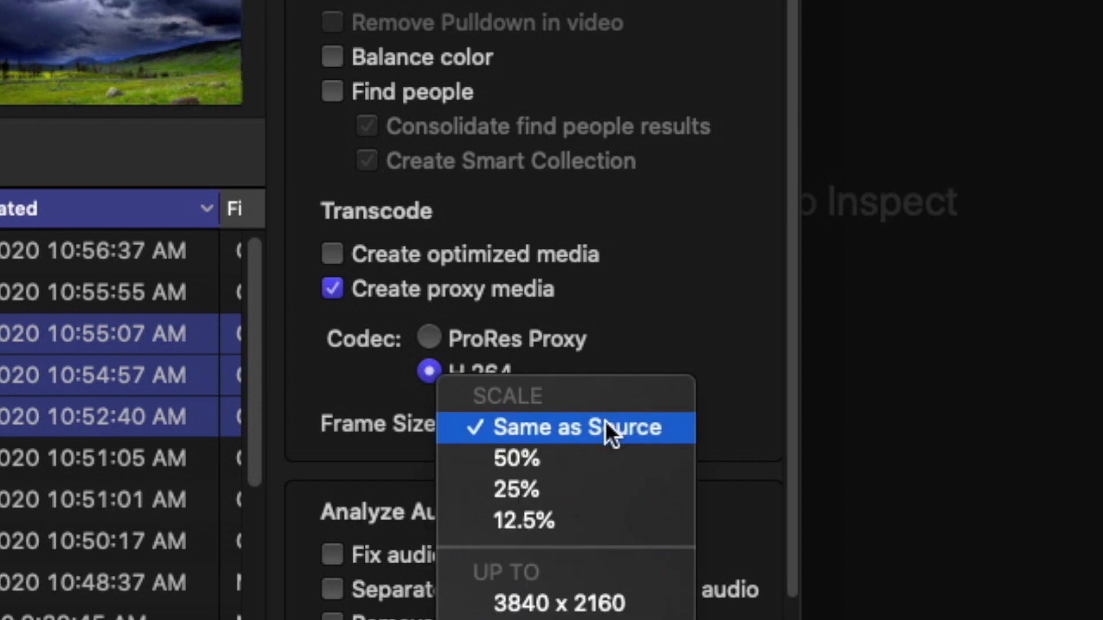
left_click(551, 456)
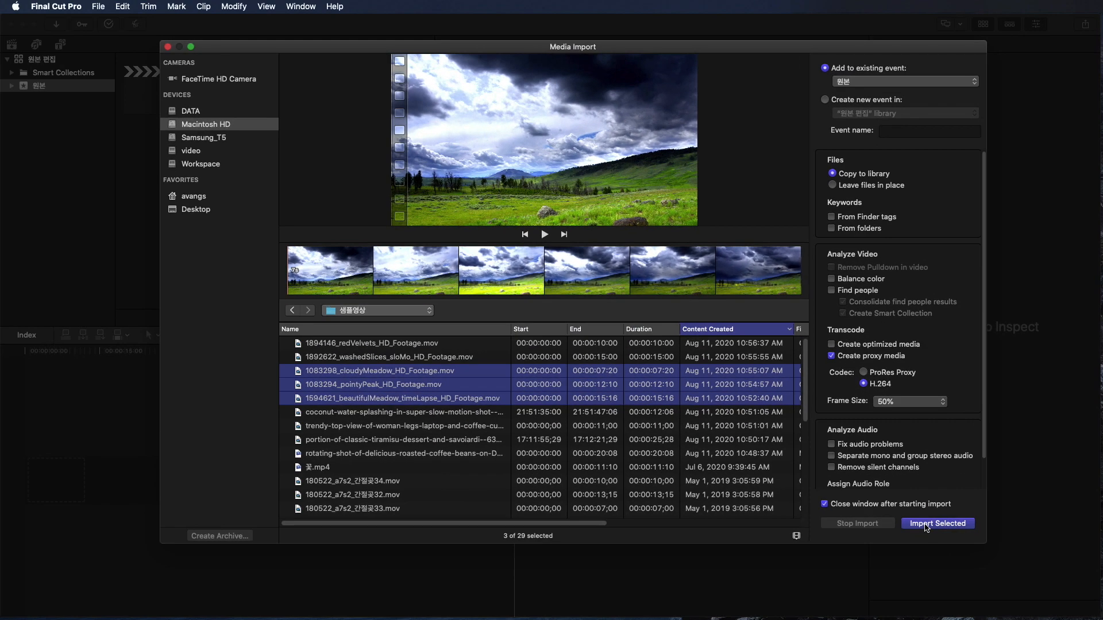
- Import the three selected clips and open the background tasks to check the transcoding progress
left_click(925, 525)
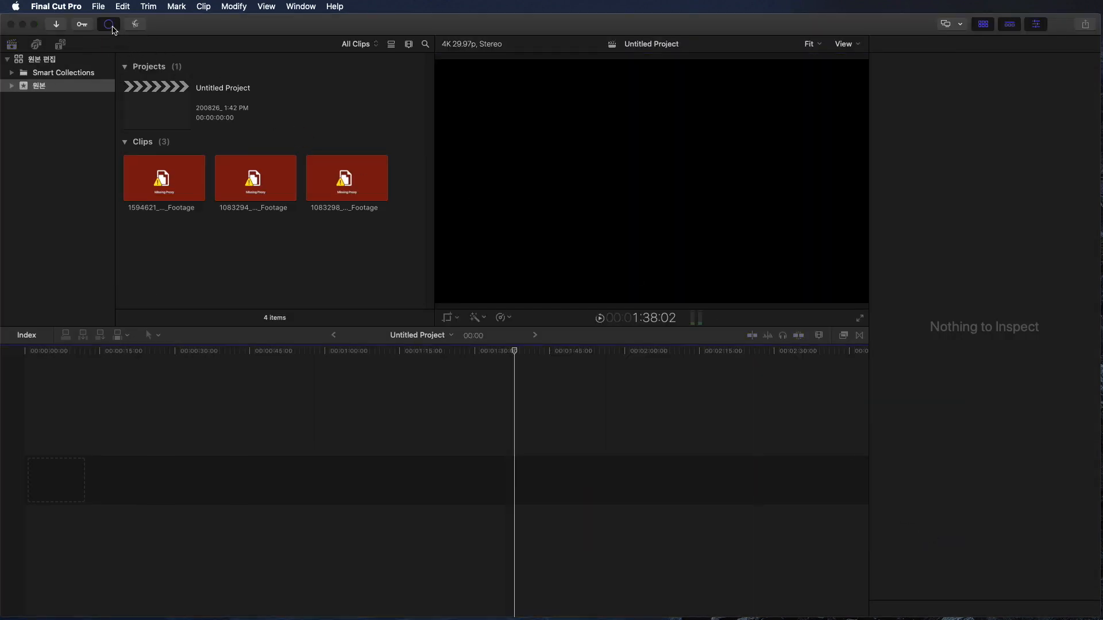
left_click(111, 27)
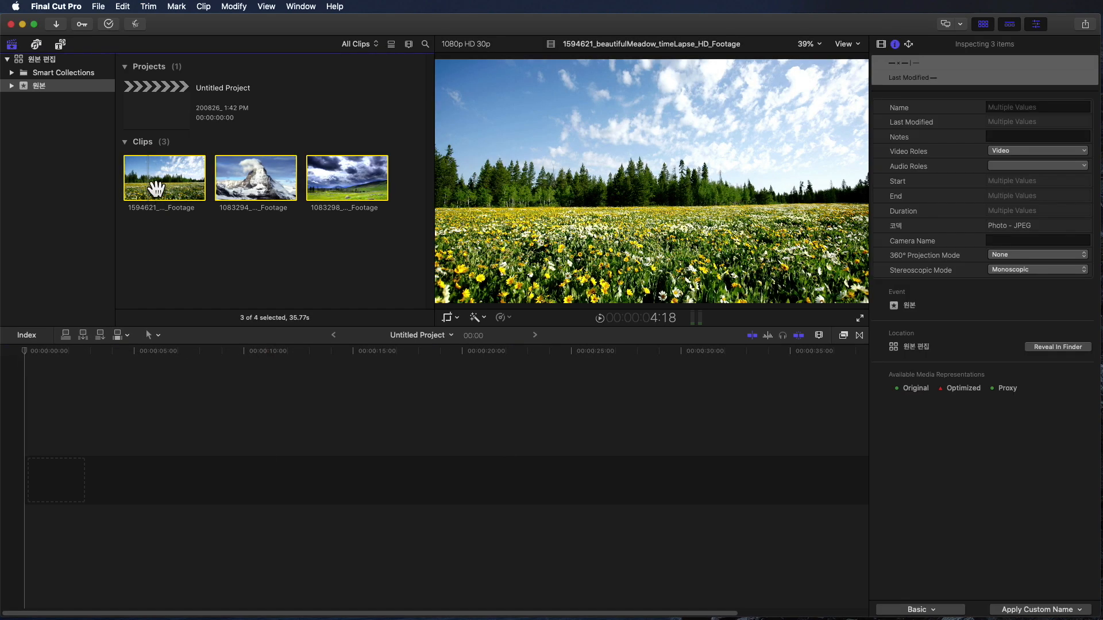
- Add all three imported clips to the Untitled Project timeline and set the viewer's media playback to Proxy Only
left_click_drag(156, 188, 95, 497)
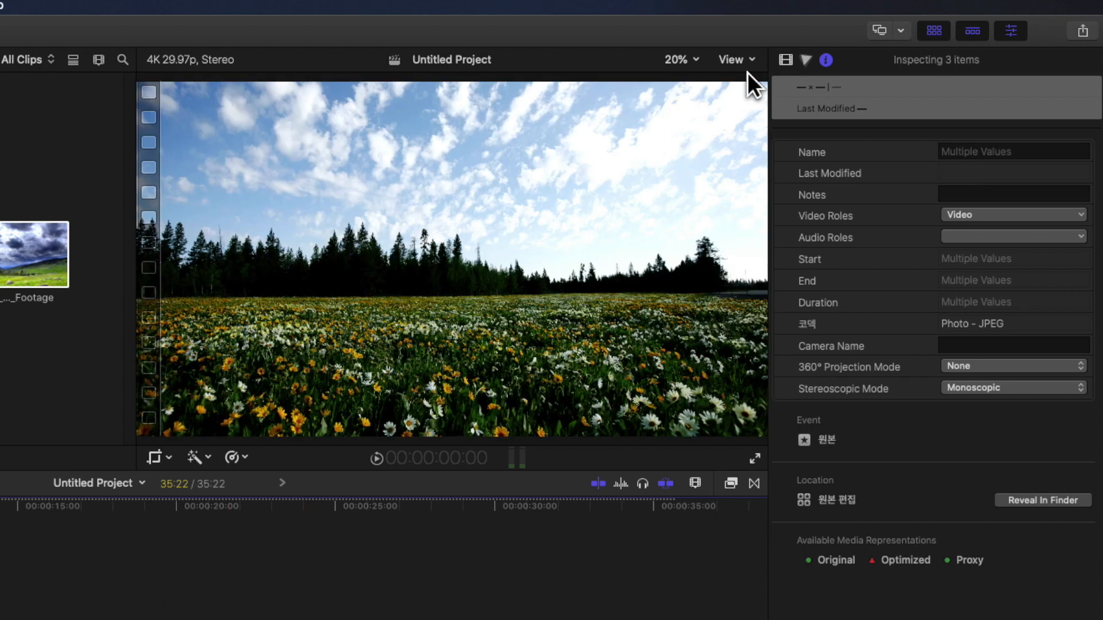
left_click(740, 62)
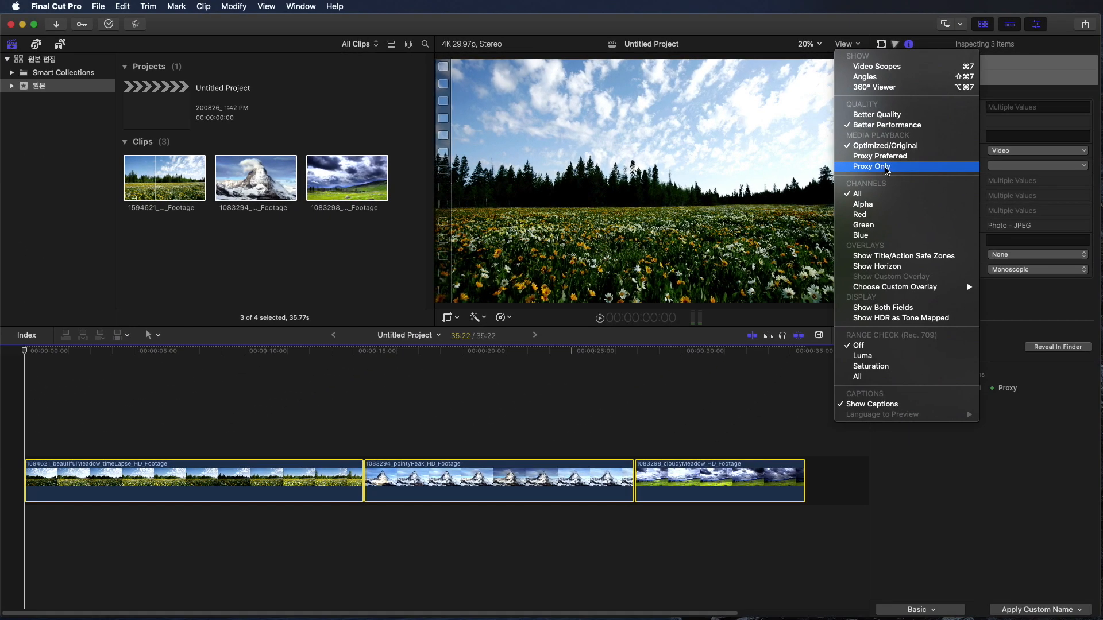
left_click(793, 239)
- Select the pointyPeak clip in the timeline to check its proxy status in the inspector
left_click(470, 435)
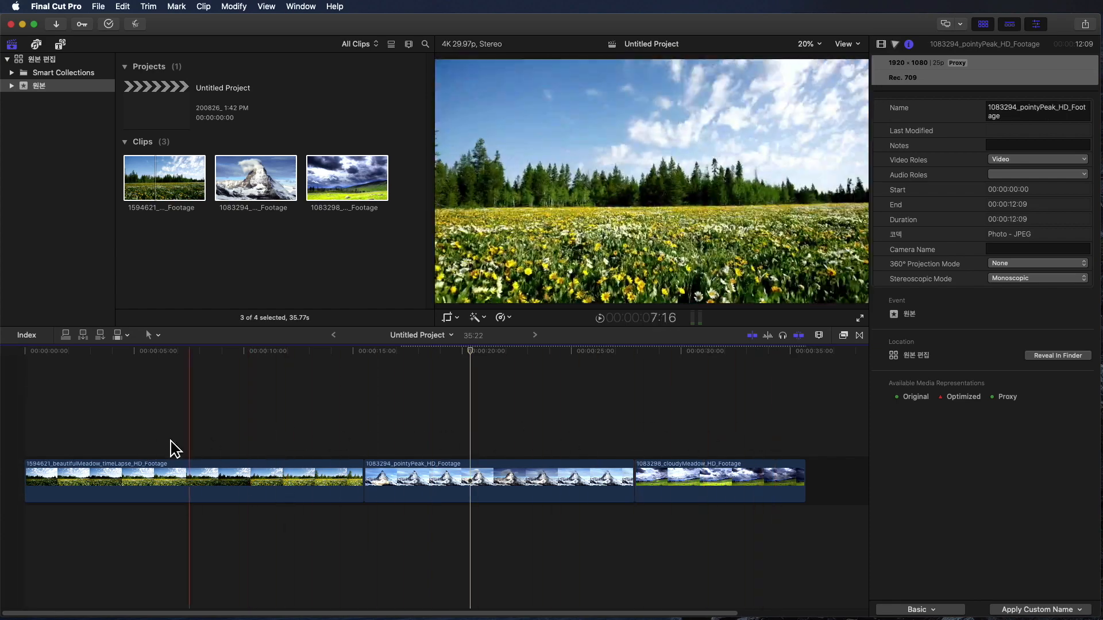
key("super+a")
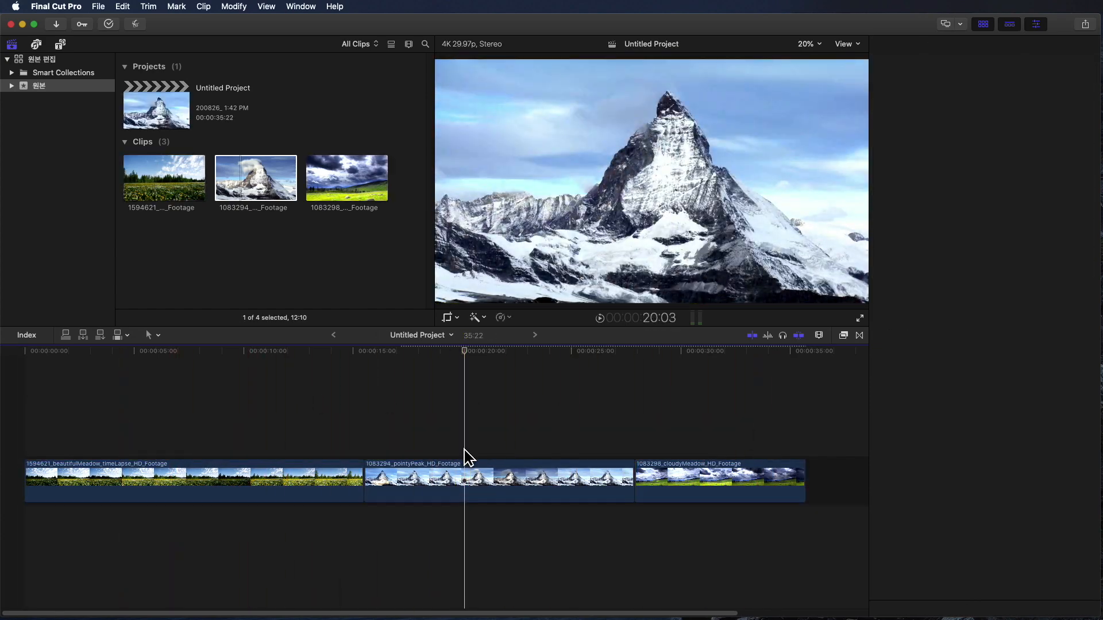
left_click(464, 480)
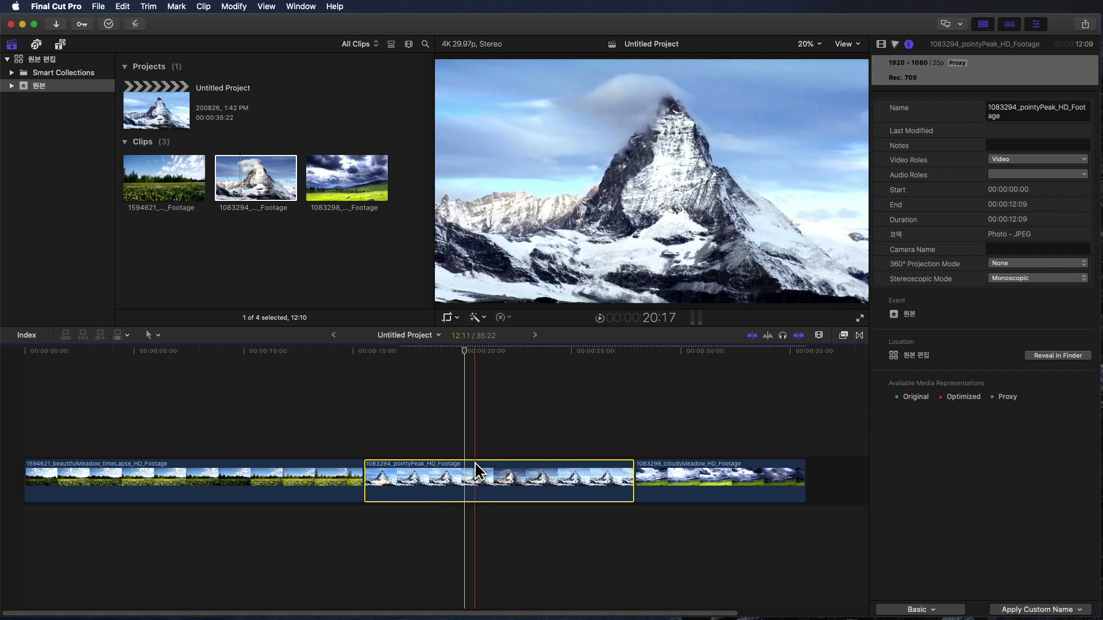
- Reveal the pointyPeak clip's proxy media in Finder and move its proxy file to the Trash
right_click(266, 184)
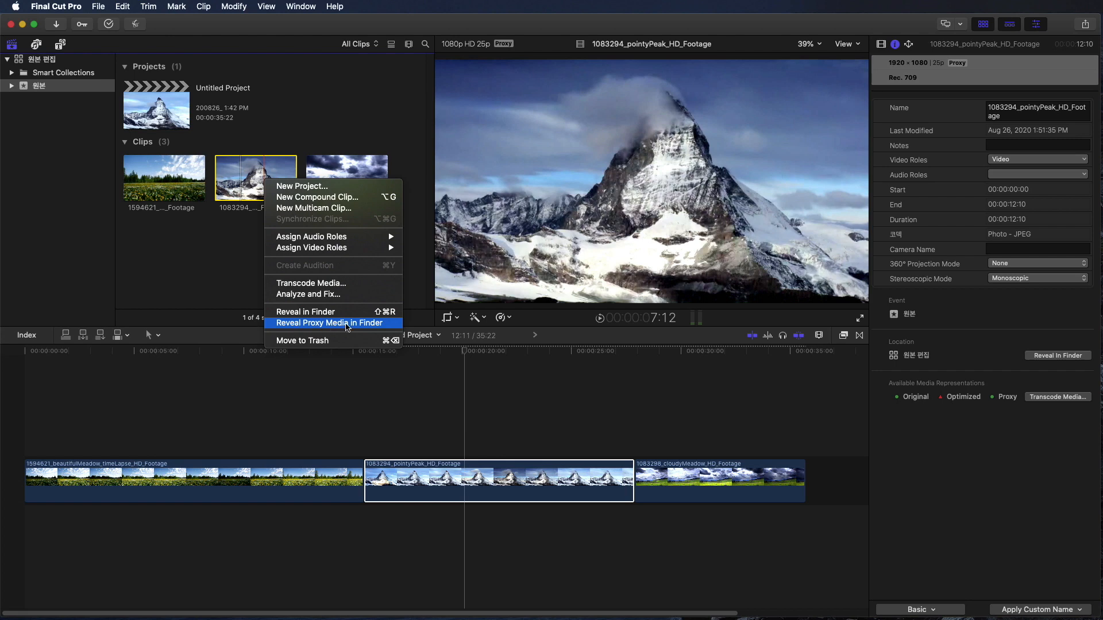
left_click(347, 324)
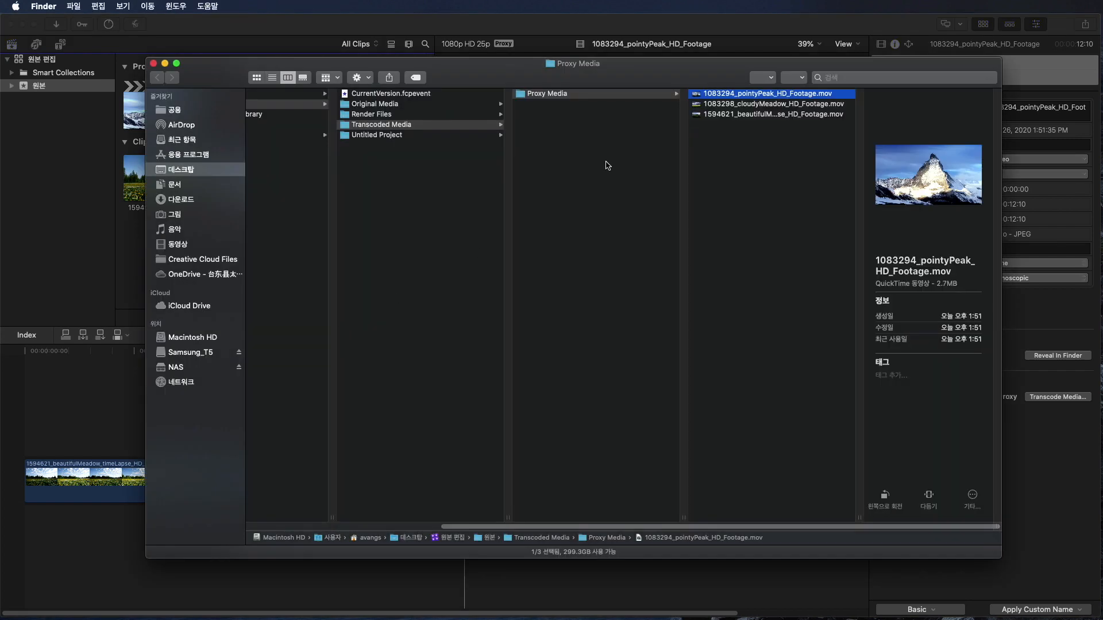
right_click(729, 99)
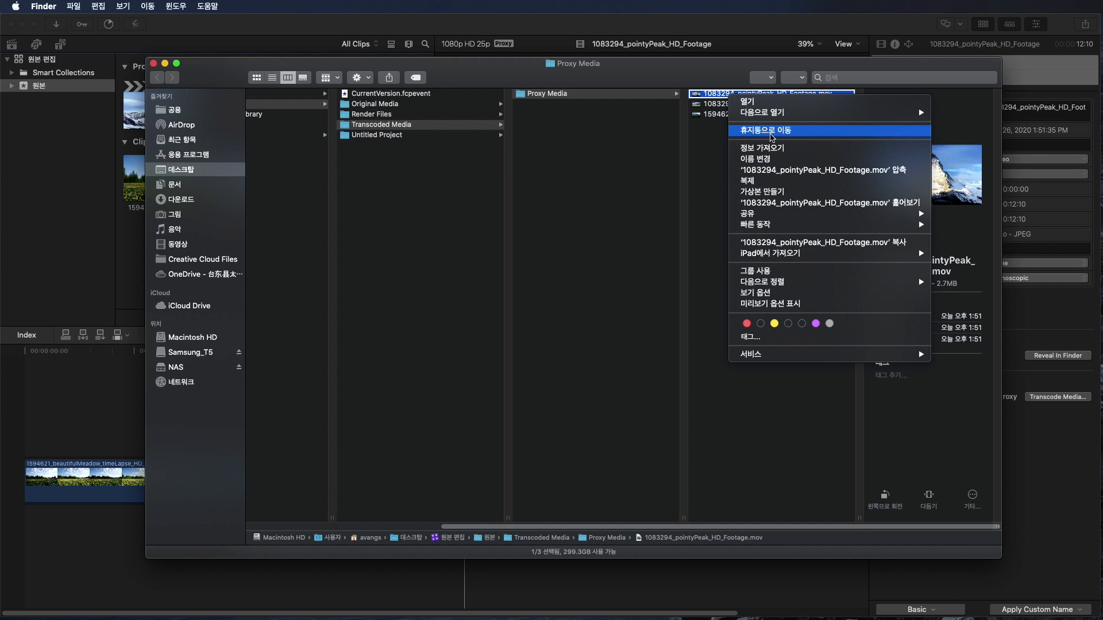
left_click(771, 138)
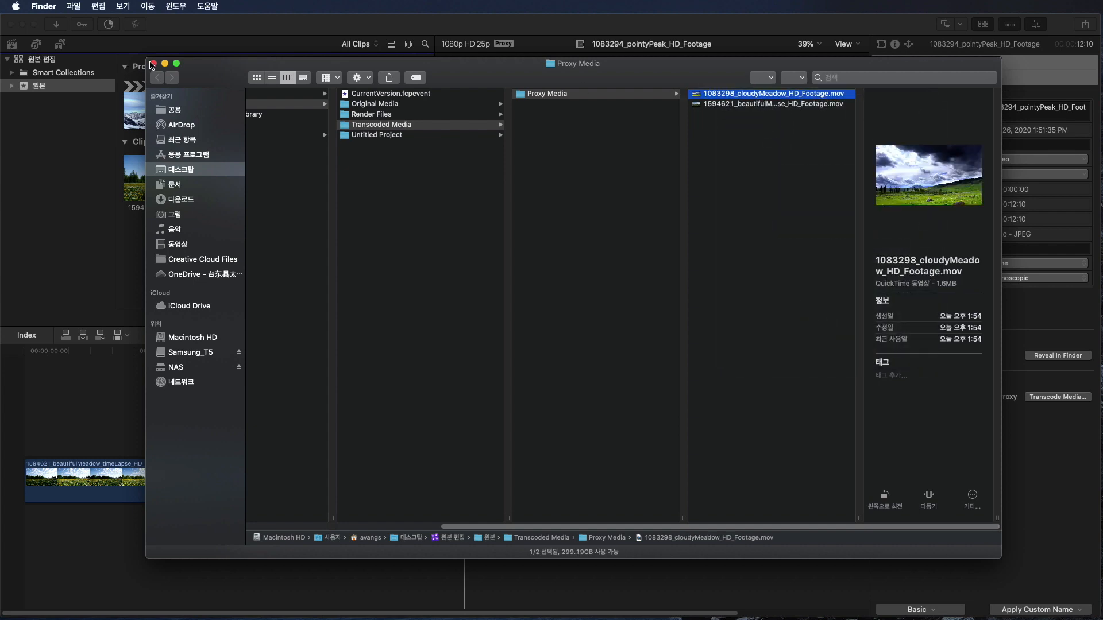
left_click(153, 63)
- Select the pointyPeak clip in the timeline and set the viewer's media playback to Proxy Preferred
left_click(498, 493)
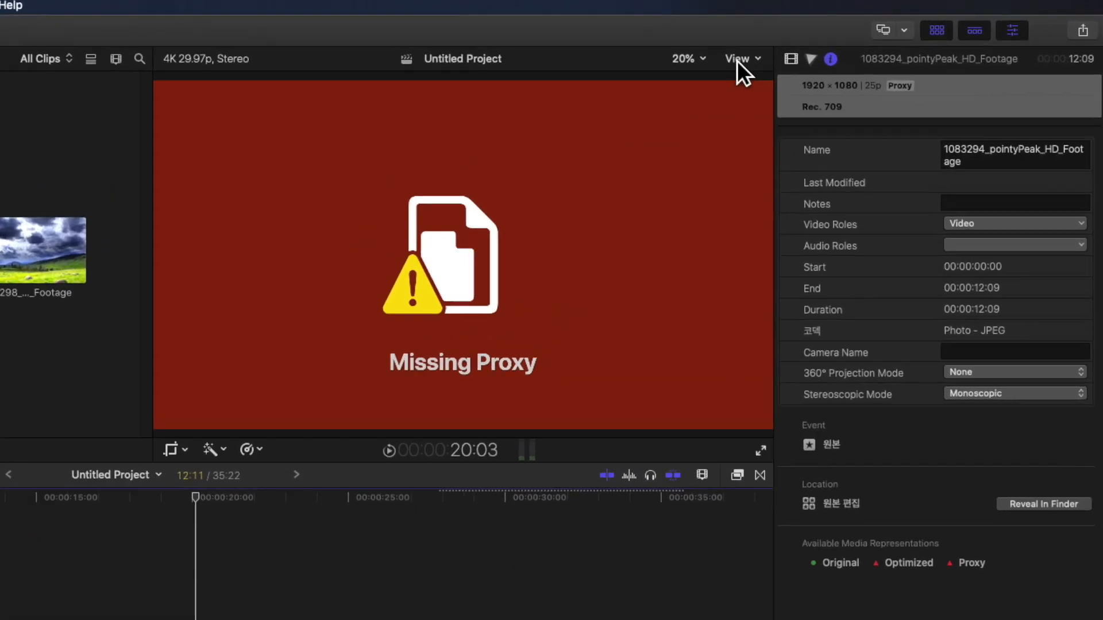
left_click(844, 43)
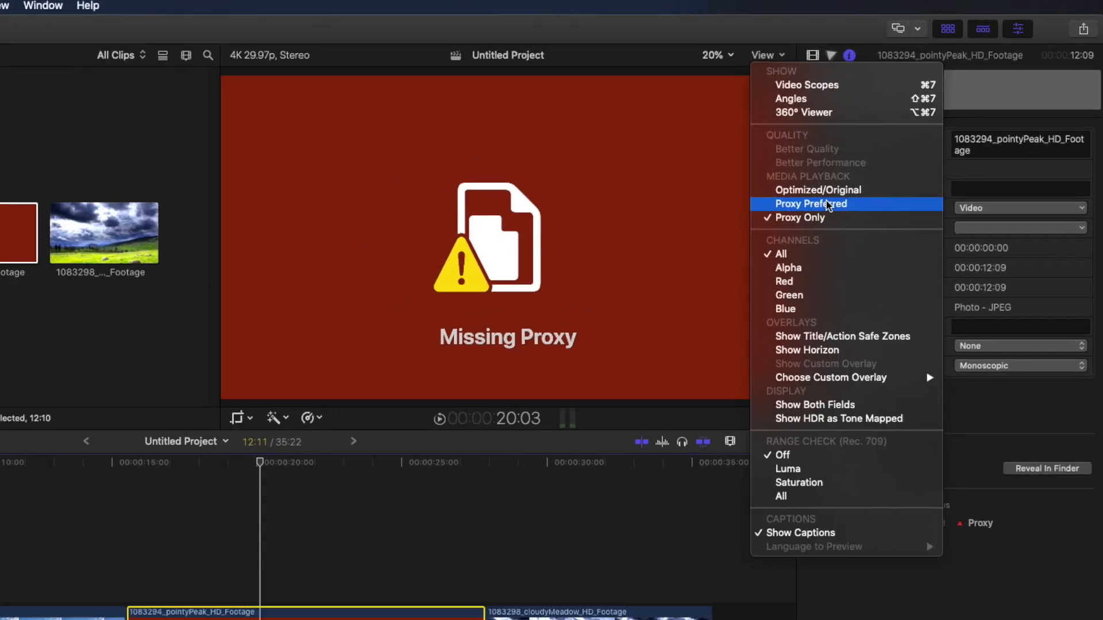
left_click(802, 224)
- Select the beautifulMeadow, pointyPeak and cloudyMeadow timeline clips one after another to compare their available media in the inspector
left_click(175, 475)
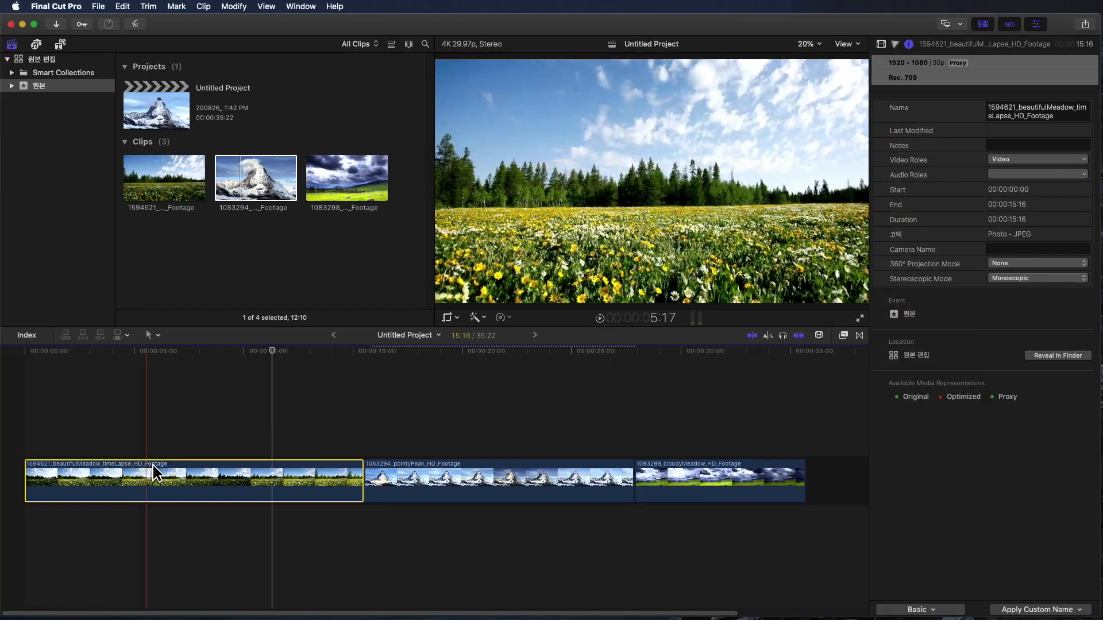
left_click(476, 478)
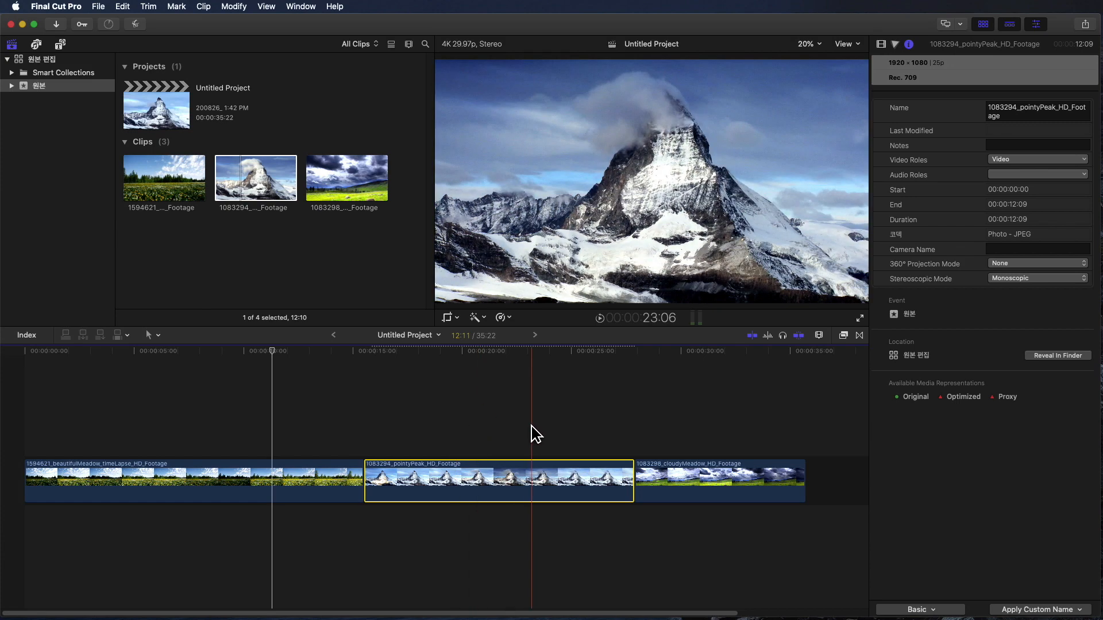
left_click(738, 476)
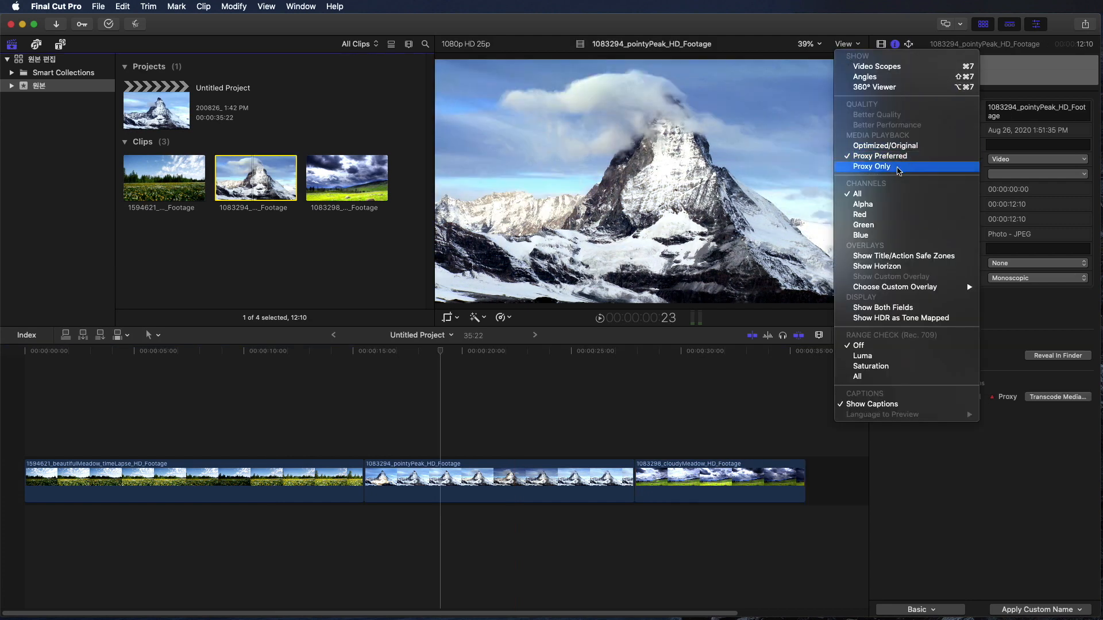
- Transcode the pointyPeak browser clip to proxy media with the H.264 codec at a 50% frame size
left_click(899, 166)
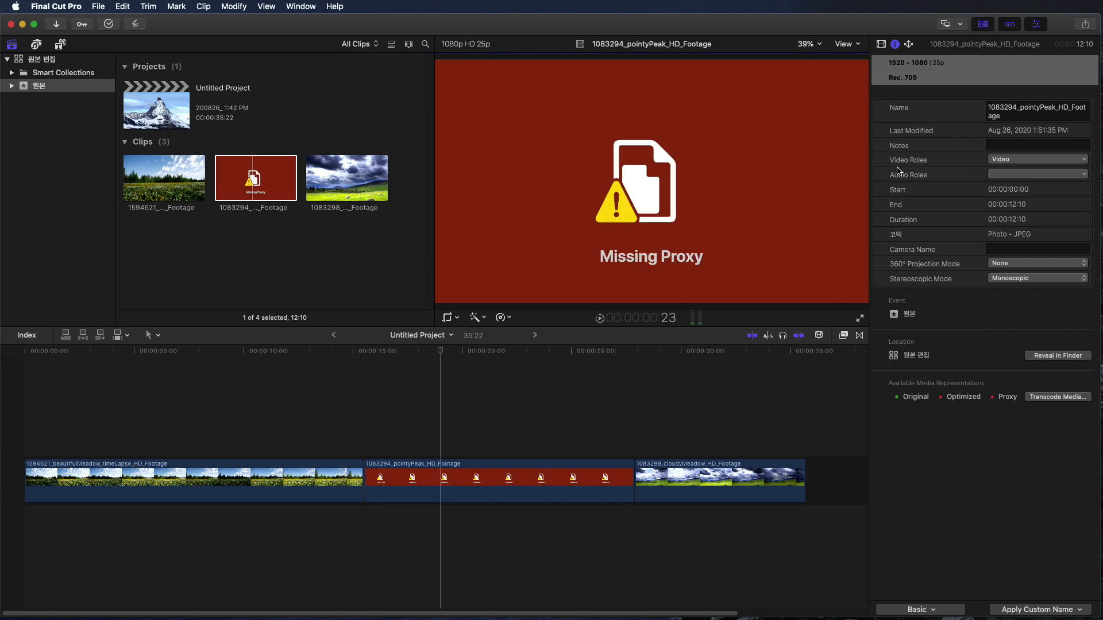
left_click(278, 183)
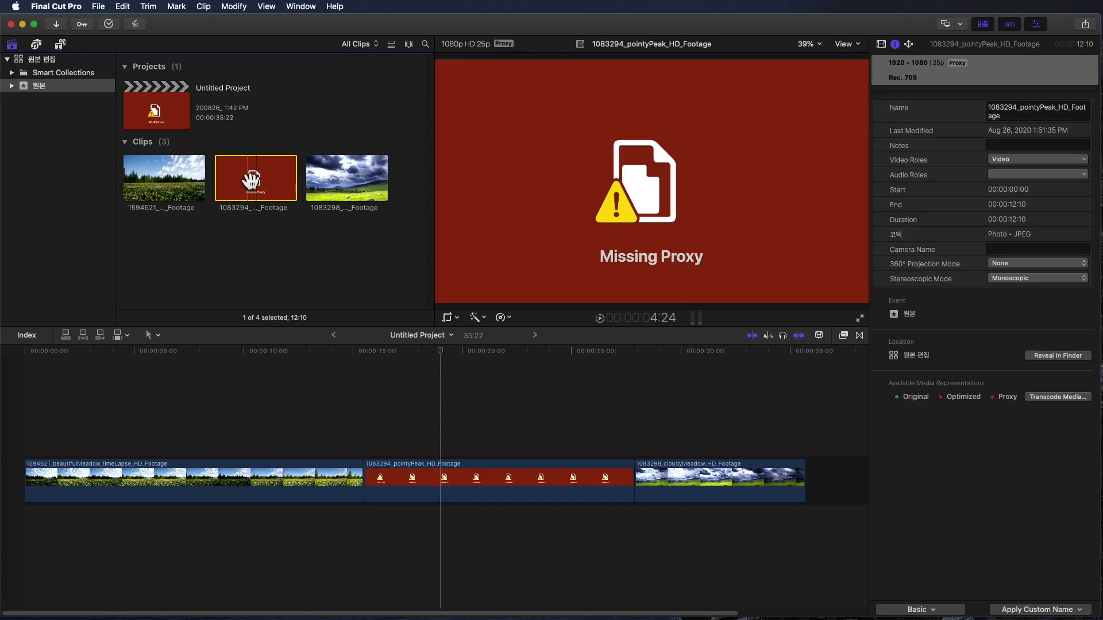
right_click(253, 183)
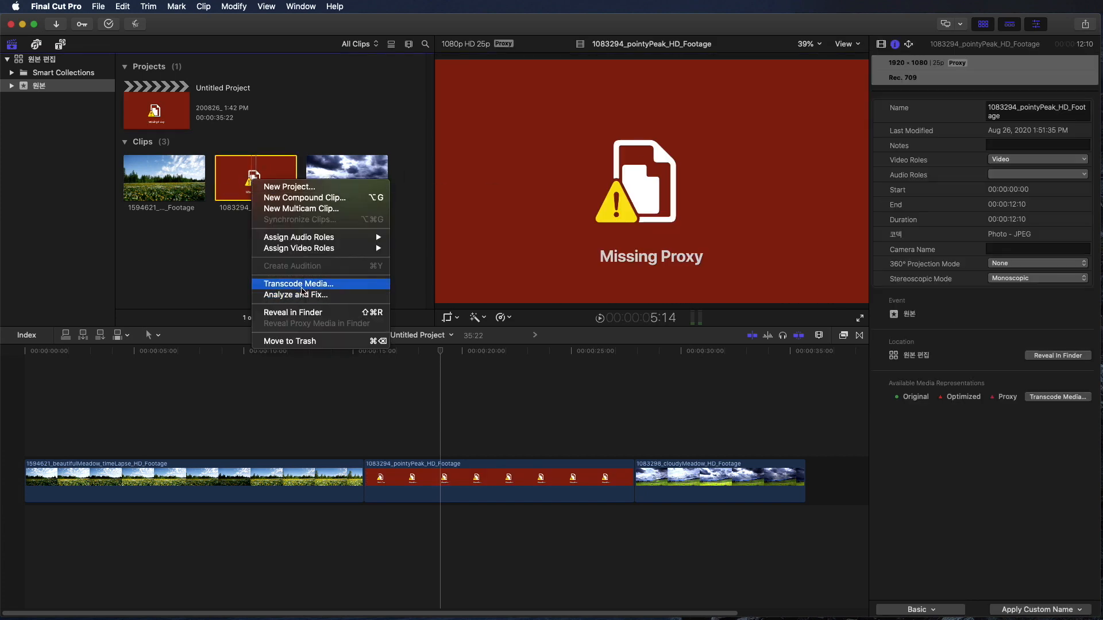
left_click(301, 284)
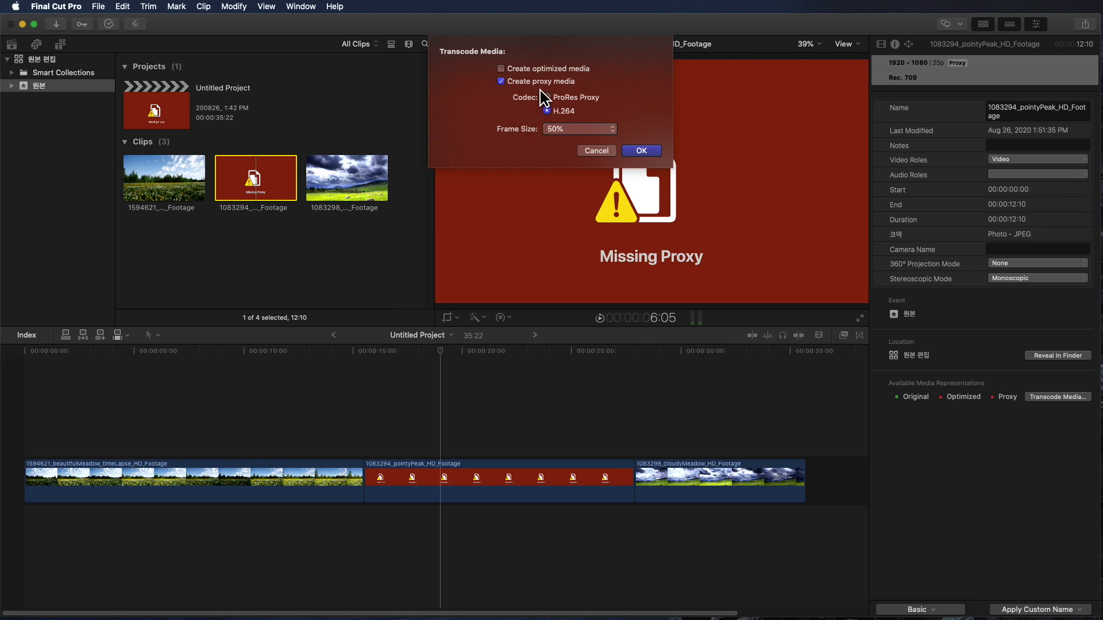
left_click(577, 130)
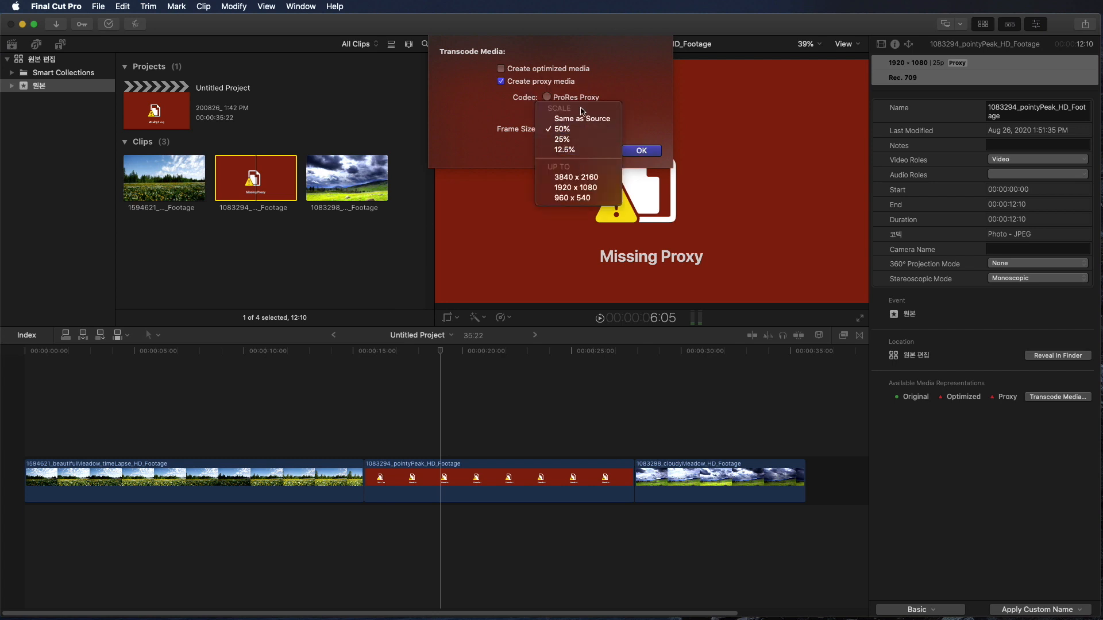
left_click(583, 130)
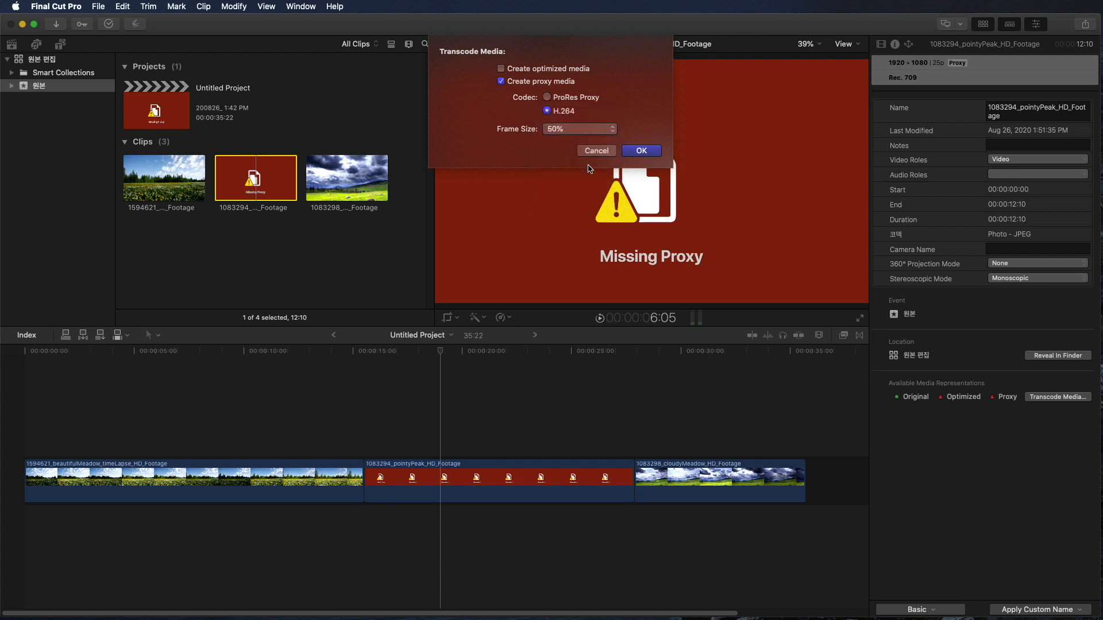
left_click(642, 153)
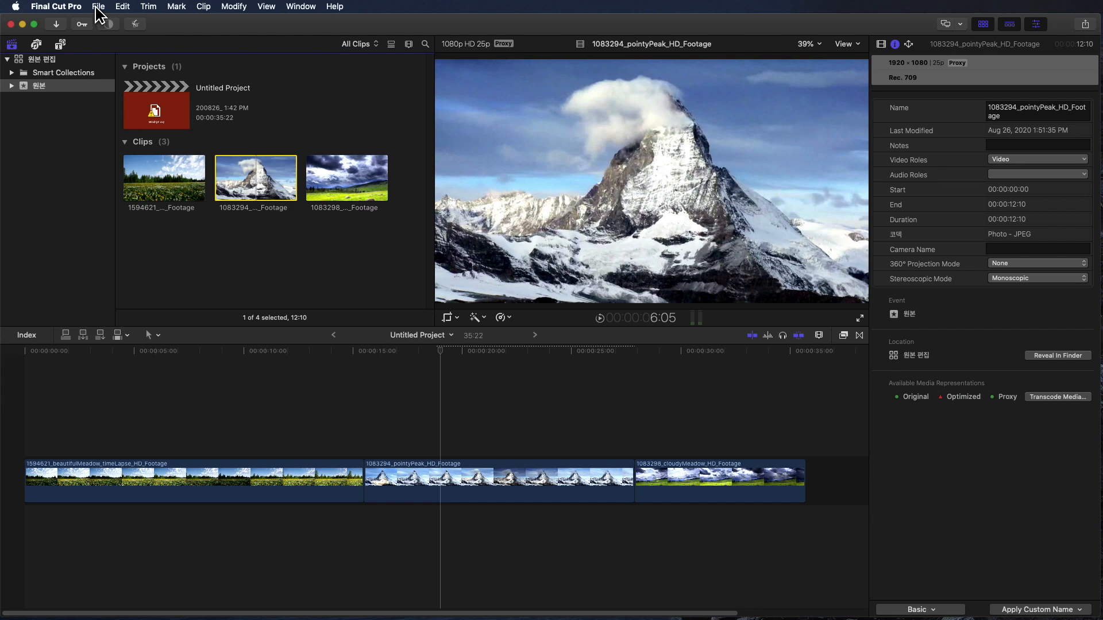
- Review the proxy transcoding options in the import preferences, keeping a 50% frame size
left_click(49, 8)
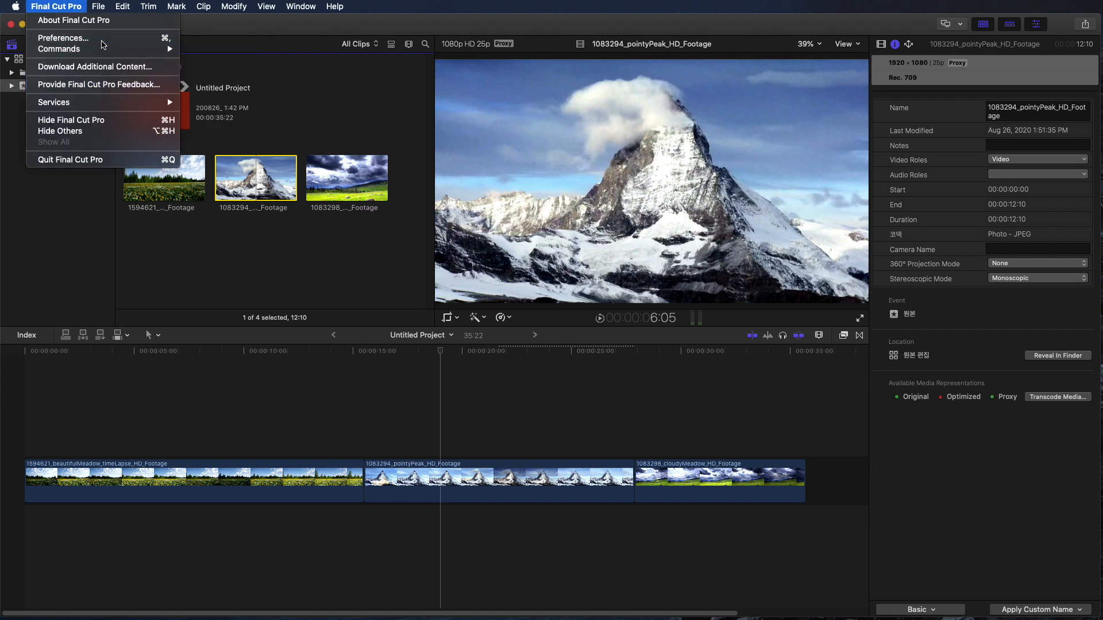
left_click(103, 44)
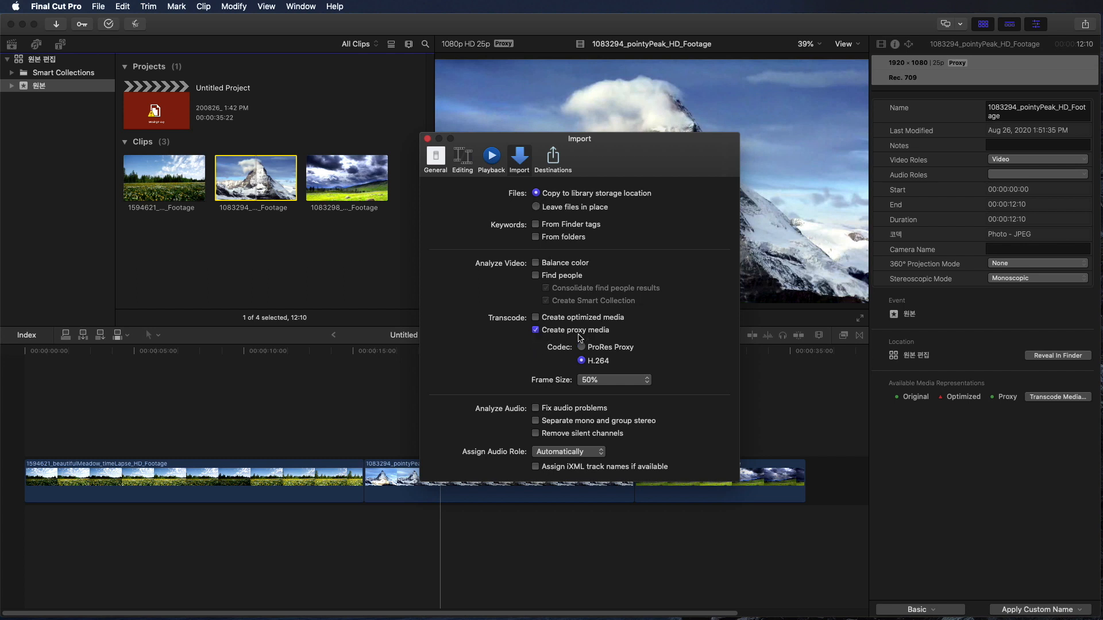
left_click(601, 382)
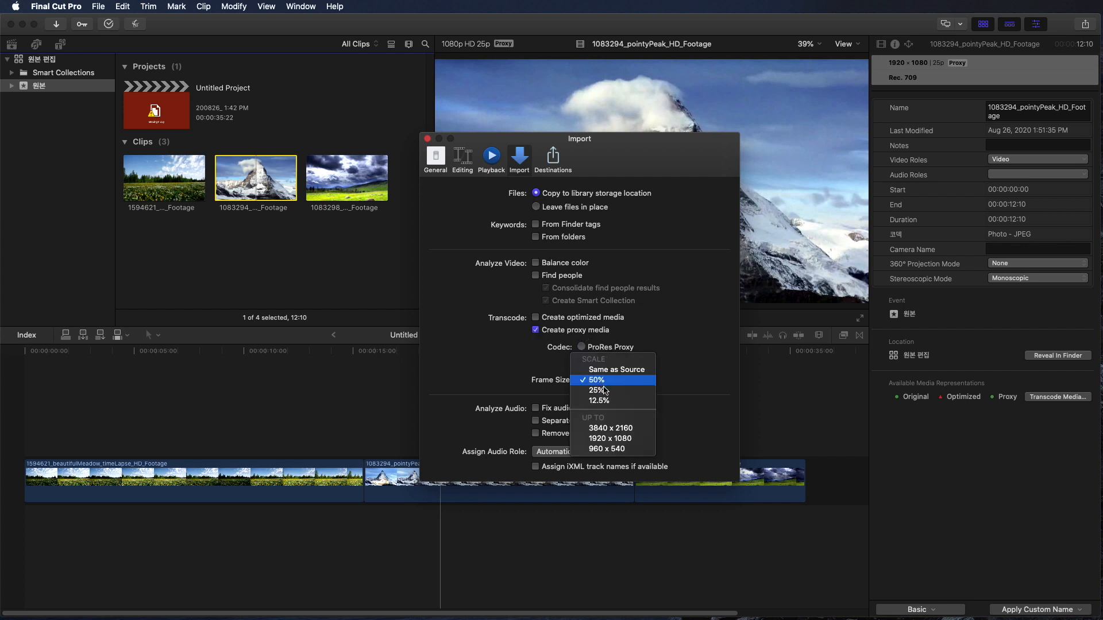
left_click(603, 383)
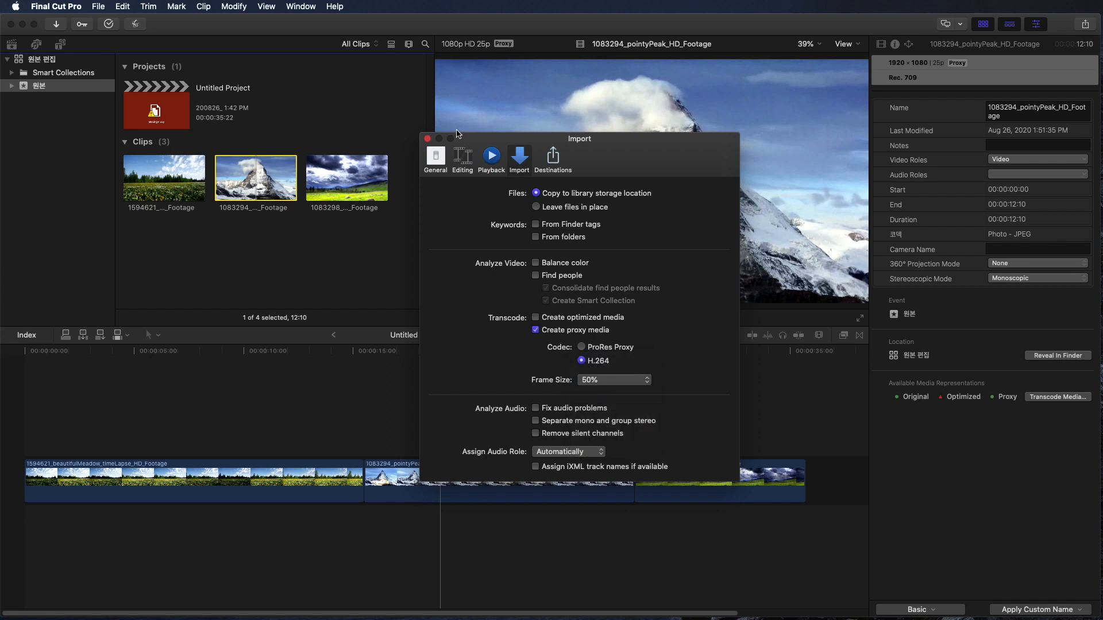
left_click(427, 140)
- Import the 180522_a7s2_간절곶29 clip into the event and check its proxy transcoding in the background tasks
left_click_drag(919, 233, 259, 280)
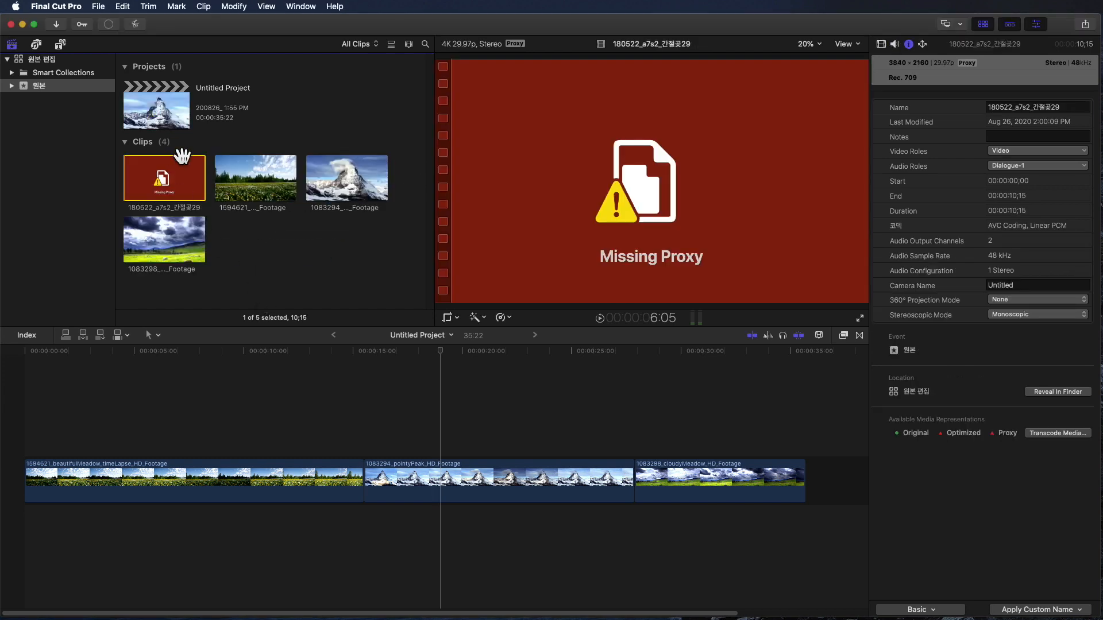
left_click(108, 24)
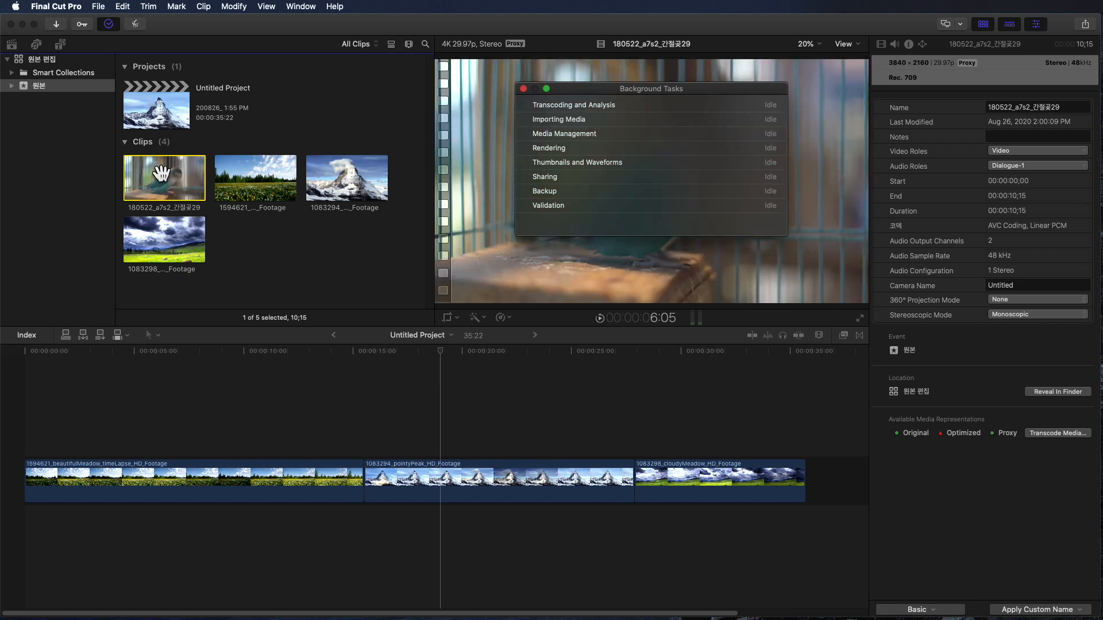
left_click(523, 89)
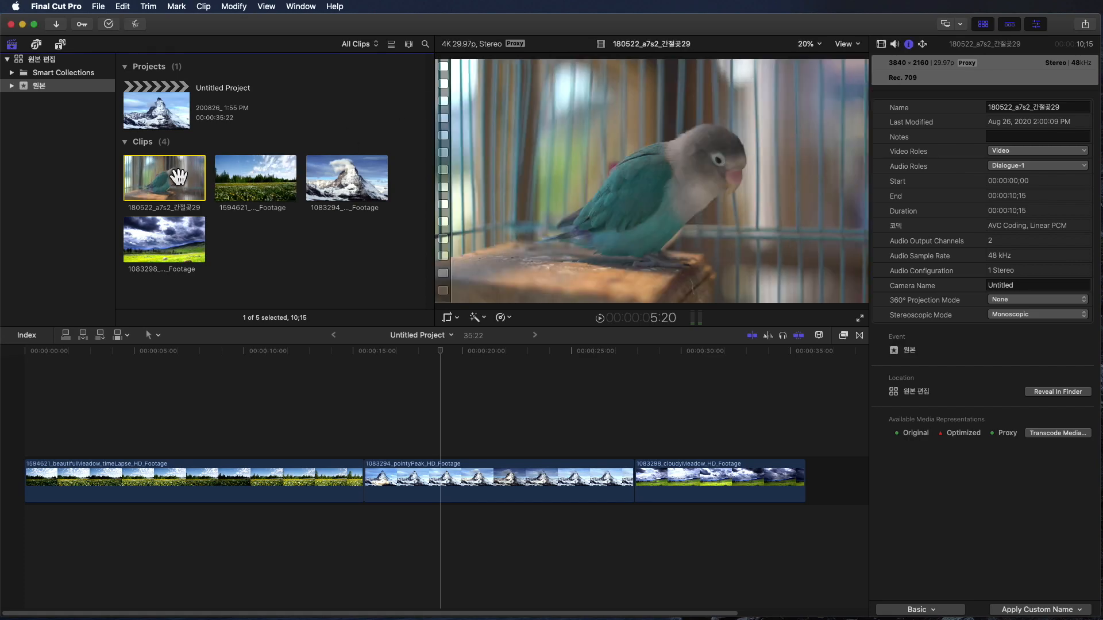
left_click(327, 438)
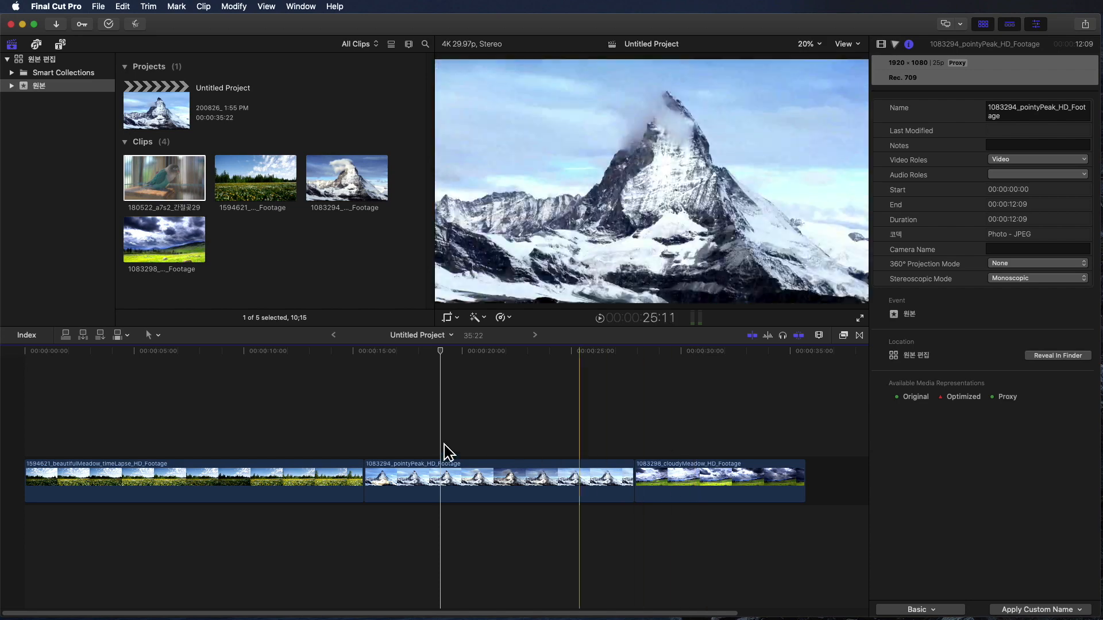
left_click(548, 437)
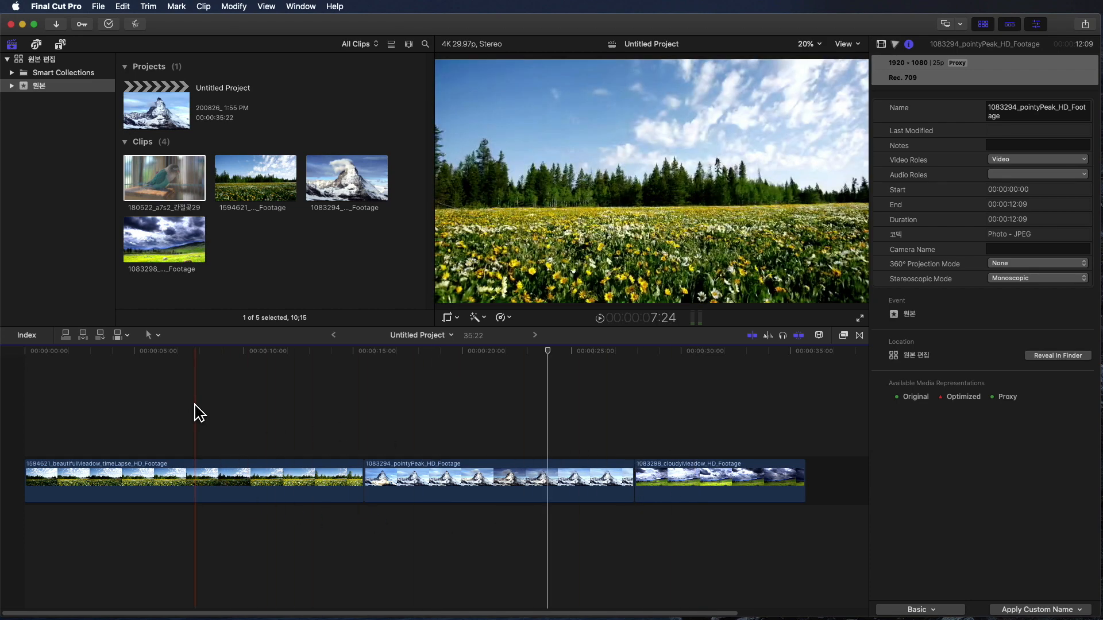
left_click(88, 428)
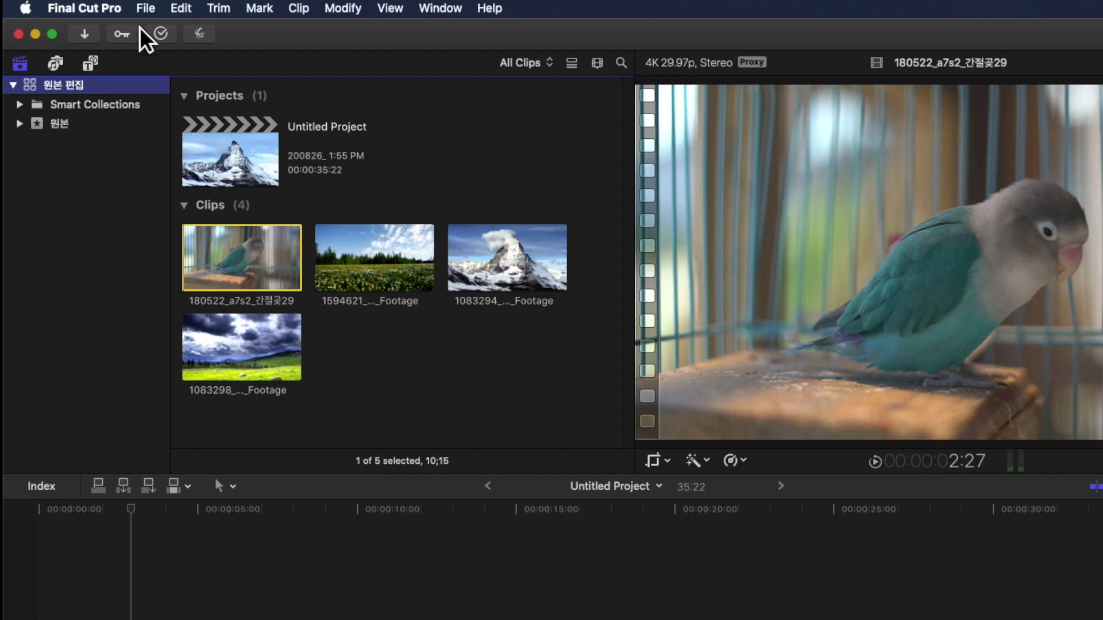
- Copy the 원본 편집 library to a new library named 프록시 on the Desktop
left_click(146, 8)
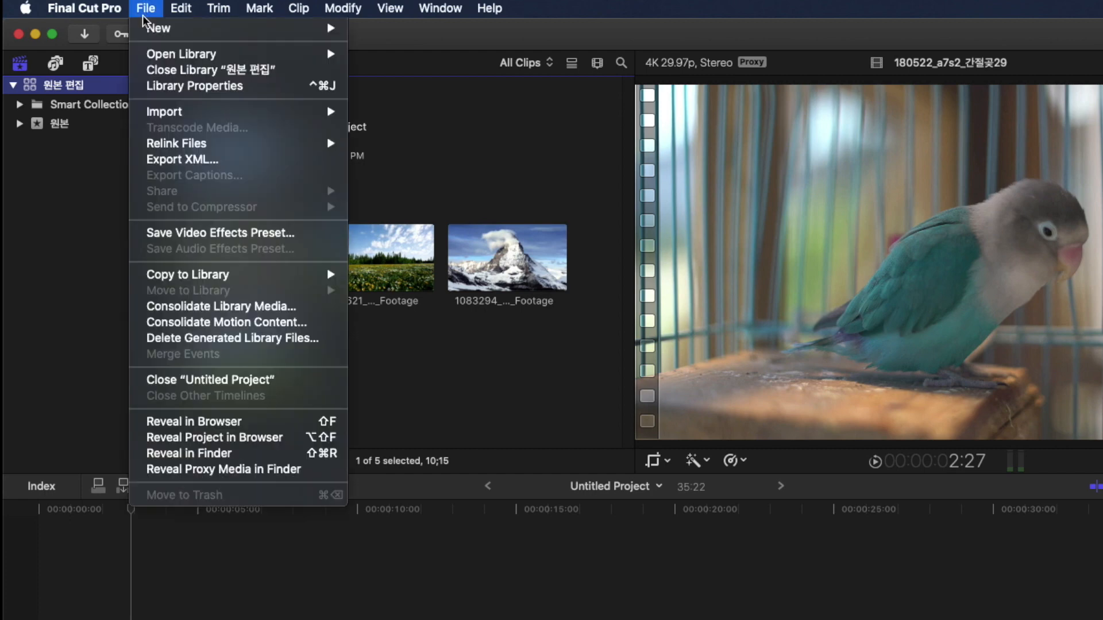
mouse_move(173, 276)
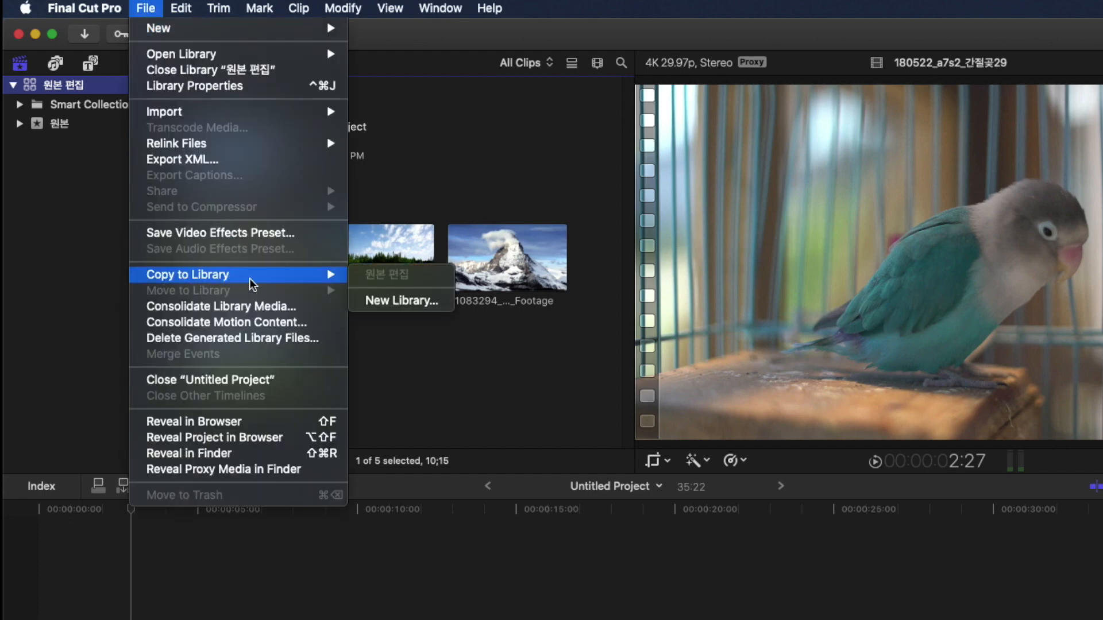
left_click(420, 306)
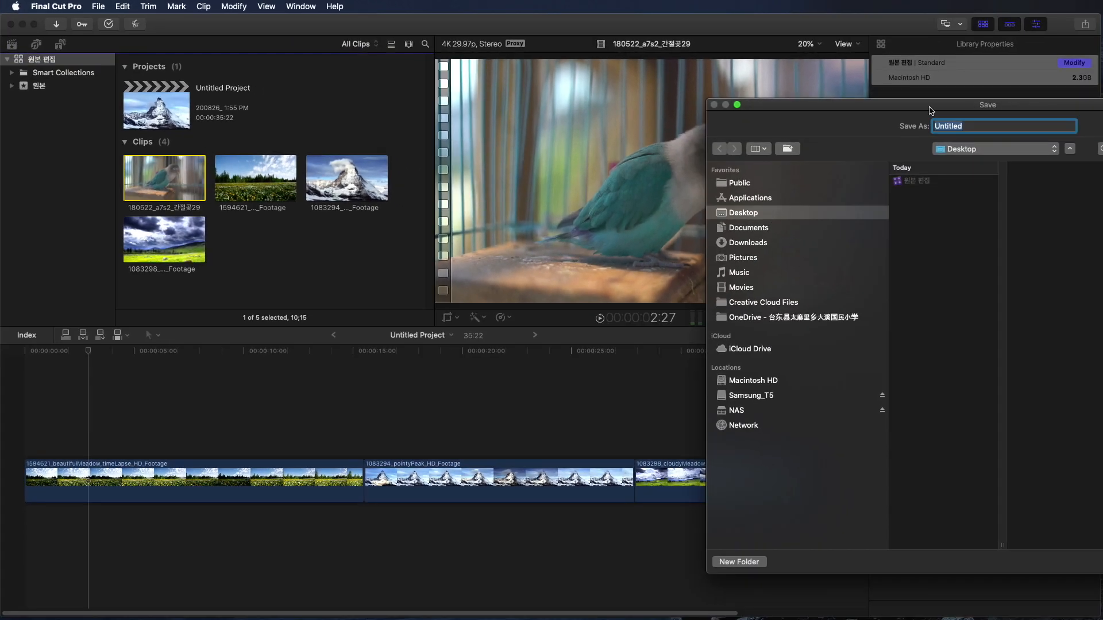
left_click_drag(930, 108, 493, 72)
type("s")
key("BackSpace")
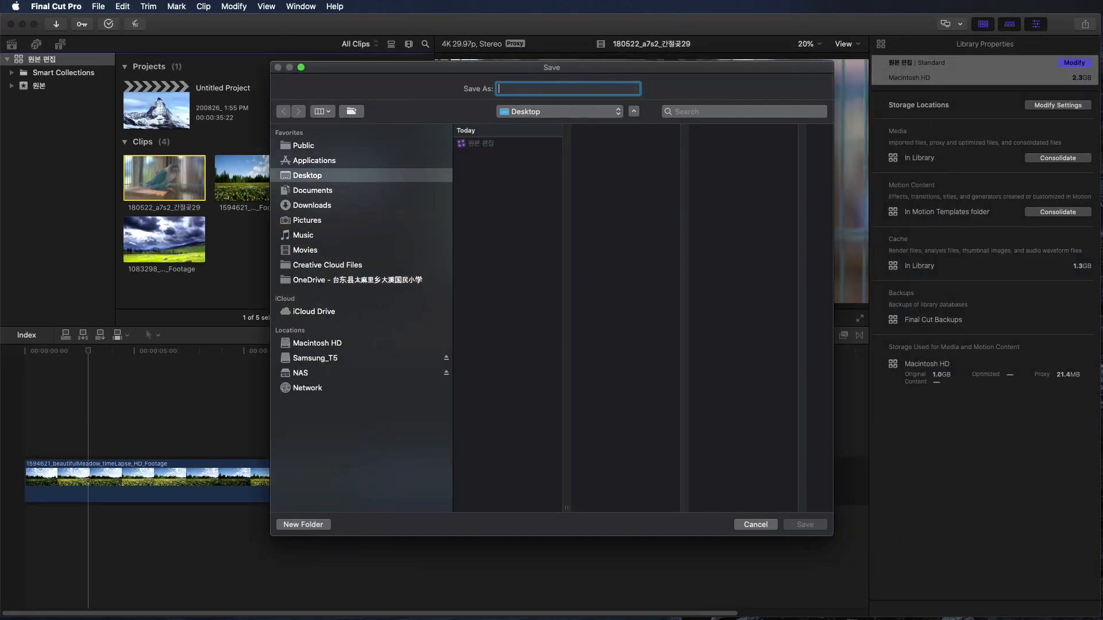
type("프록시")
key("Return")
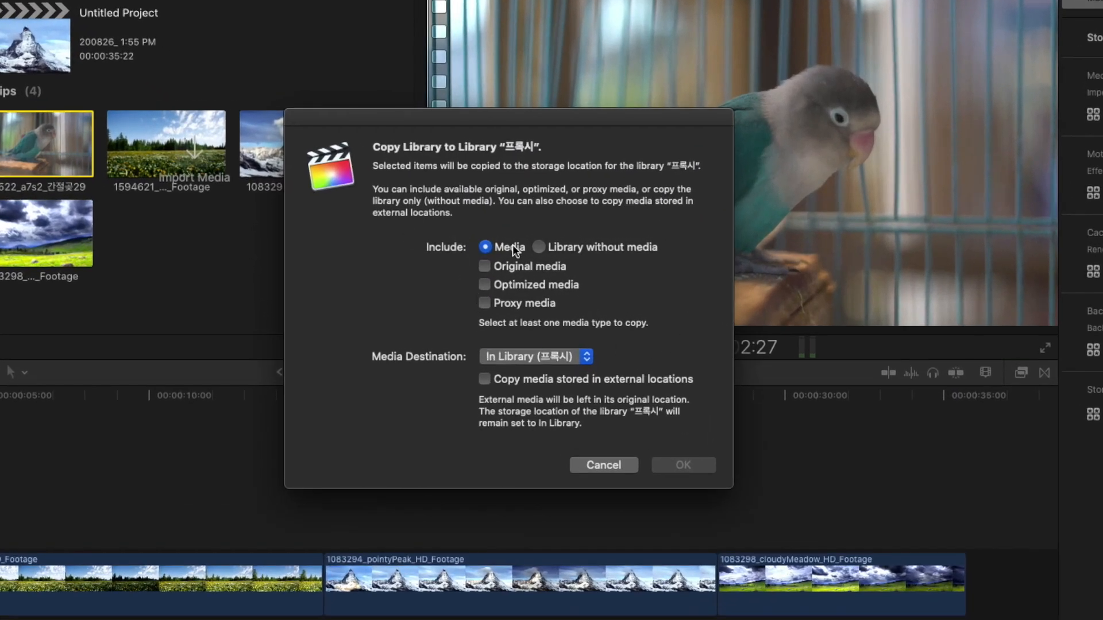
- Include only proxy media in the library copy, with the media destination inside the 프록시 library
left_click(503, 267)
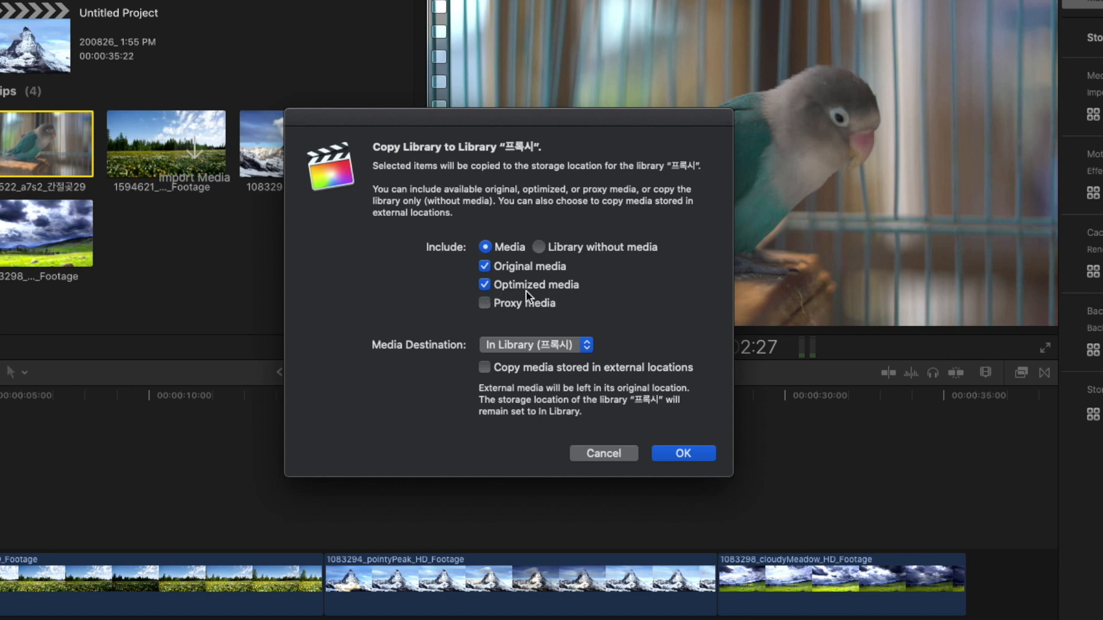
left_click(486, 266)
left_click(485, 304)
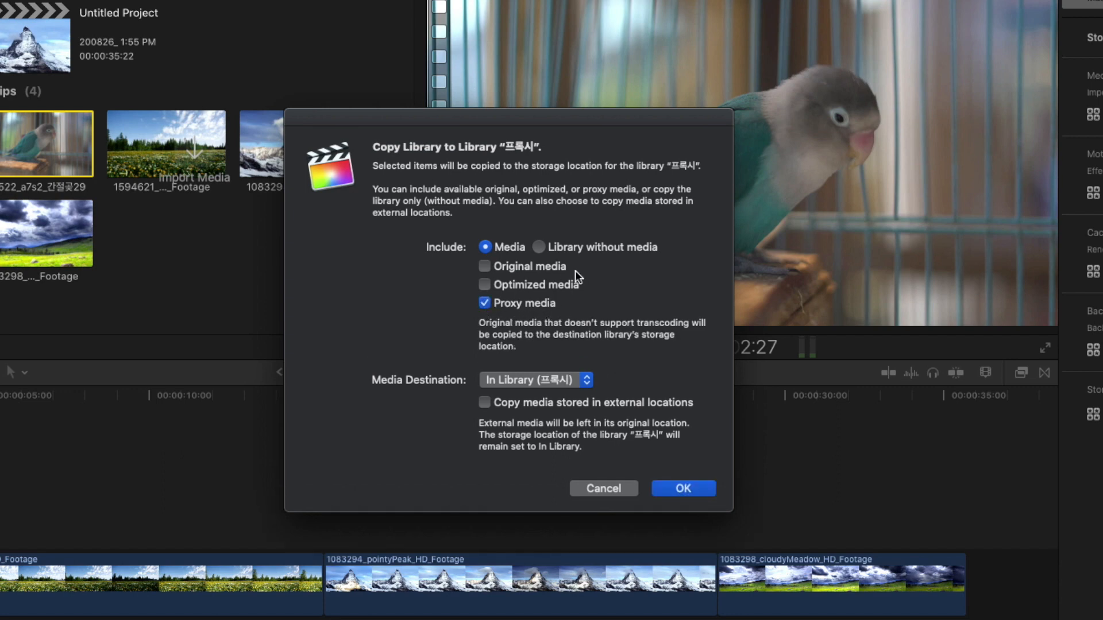
left_click(525, 380)
left_click(544, 380)
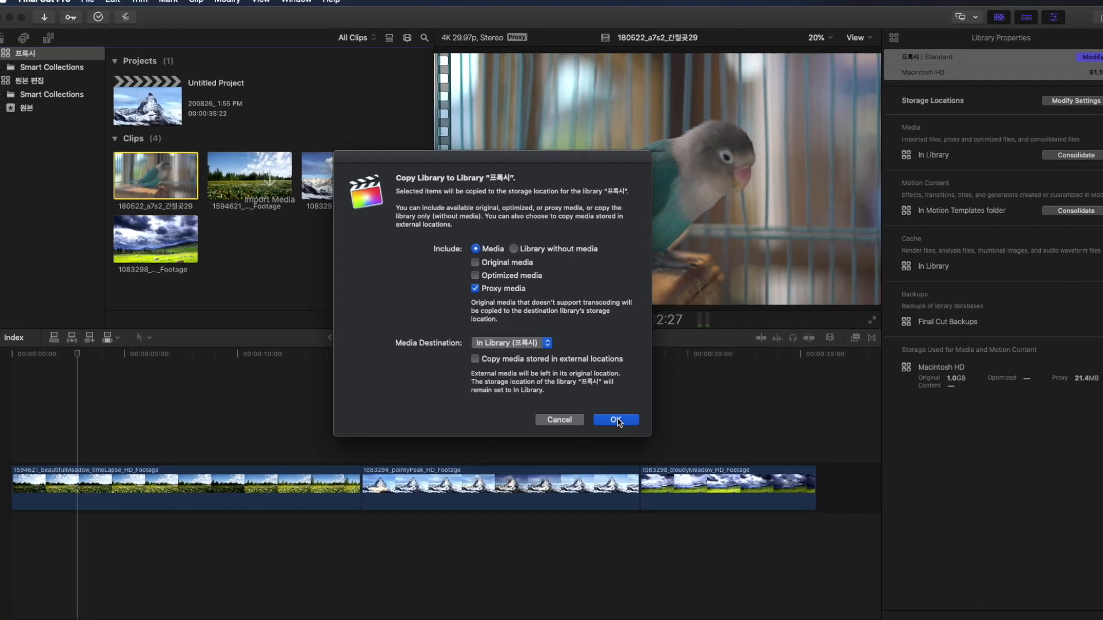
left_click(683, 488)
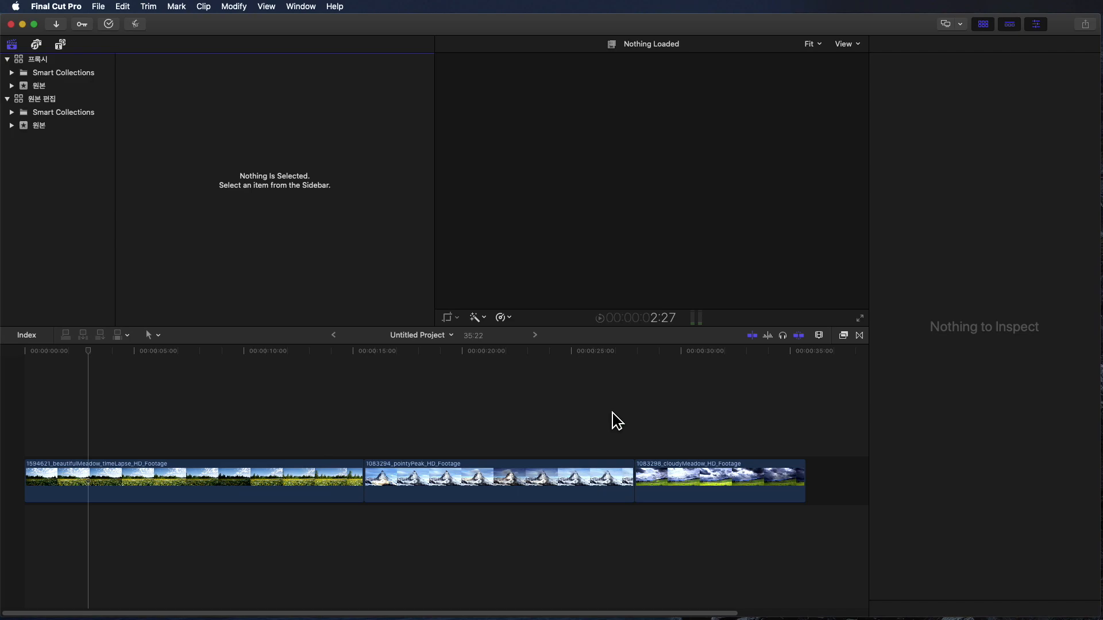
- Open the Untitled Project stored in the 프록시 library
left_click(37, 59)
double_click(167, 99)
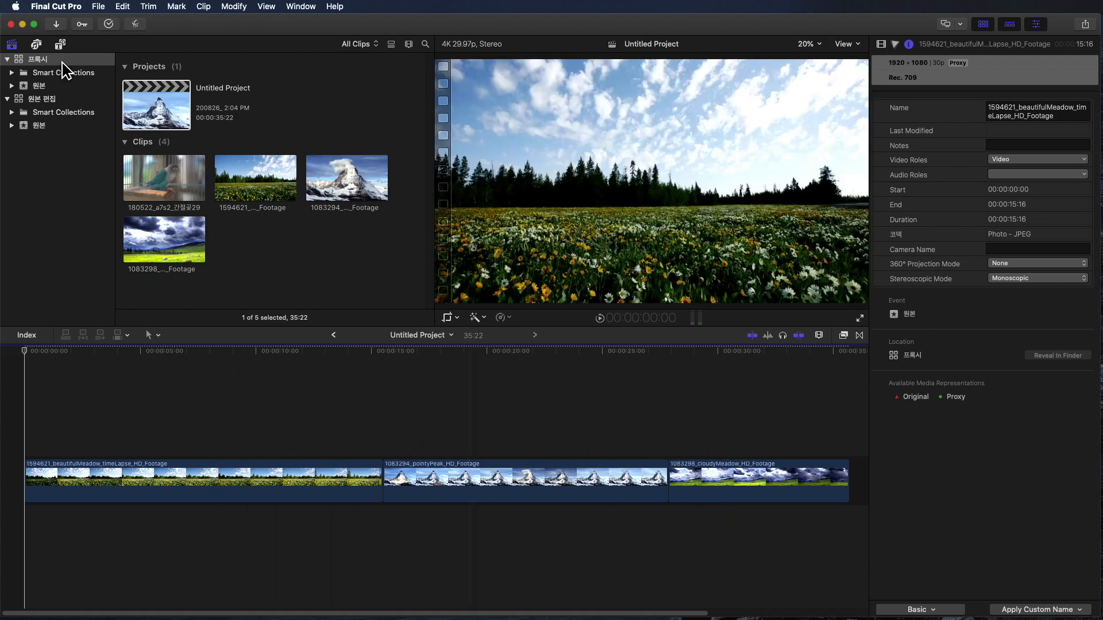
- Close the 원본 편집 library and pick out the 프록시 library file on the Desktop in Finder
left_click(43, 99)
right_click(41, 99)
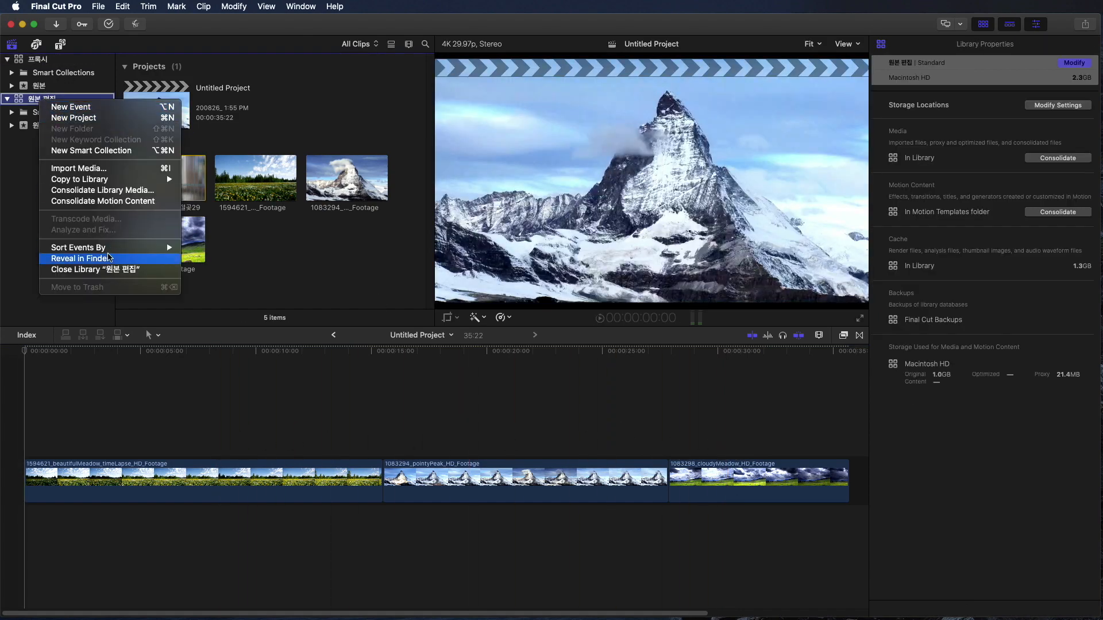
left_click(112, 270)
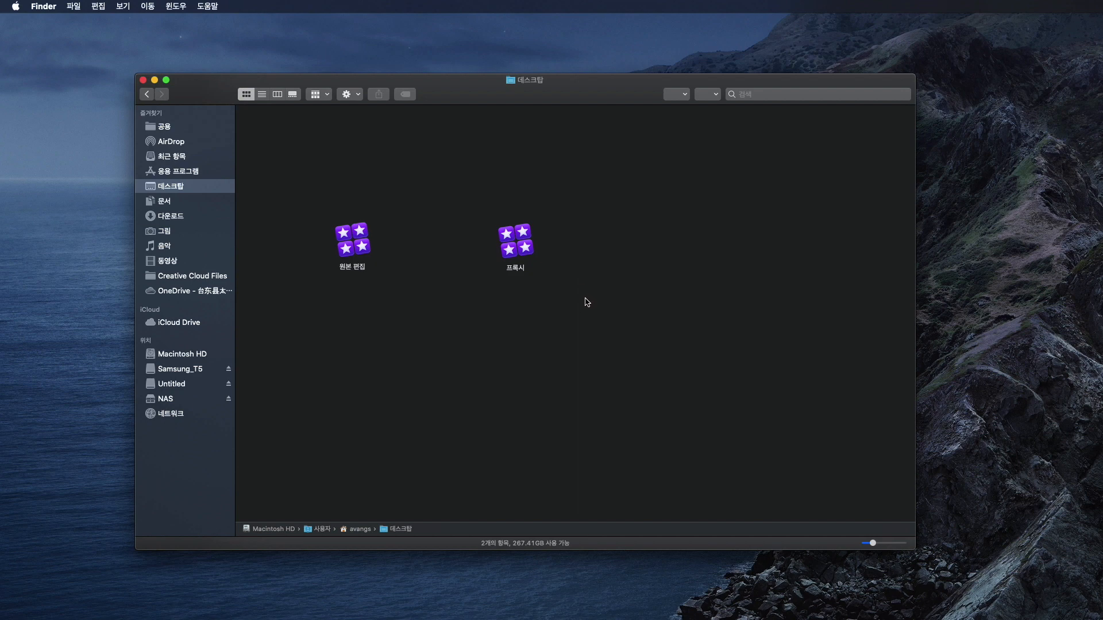
left_click_drag(588, 310, 478, 192)
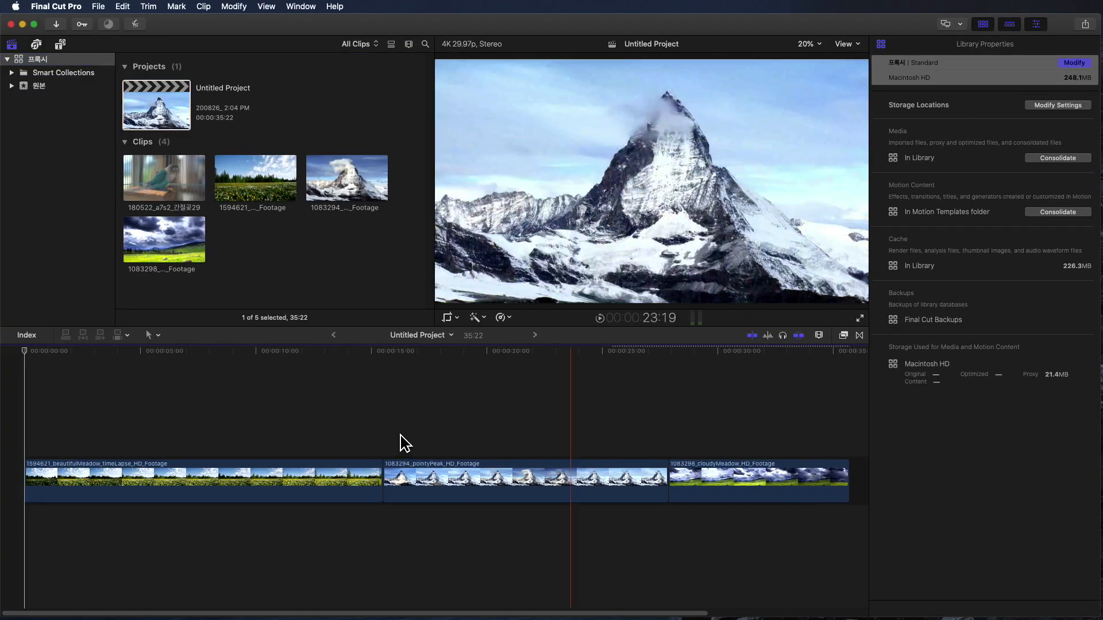
- Insert the 180522_a7s2_간절곶29 clip within the beautifulMeadow footage and connect another copy above it, splitting the beautifulMeadow and pointyPeak clips
left_click(305, 442)
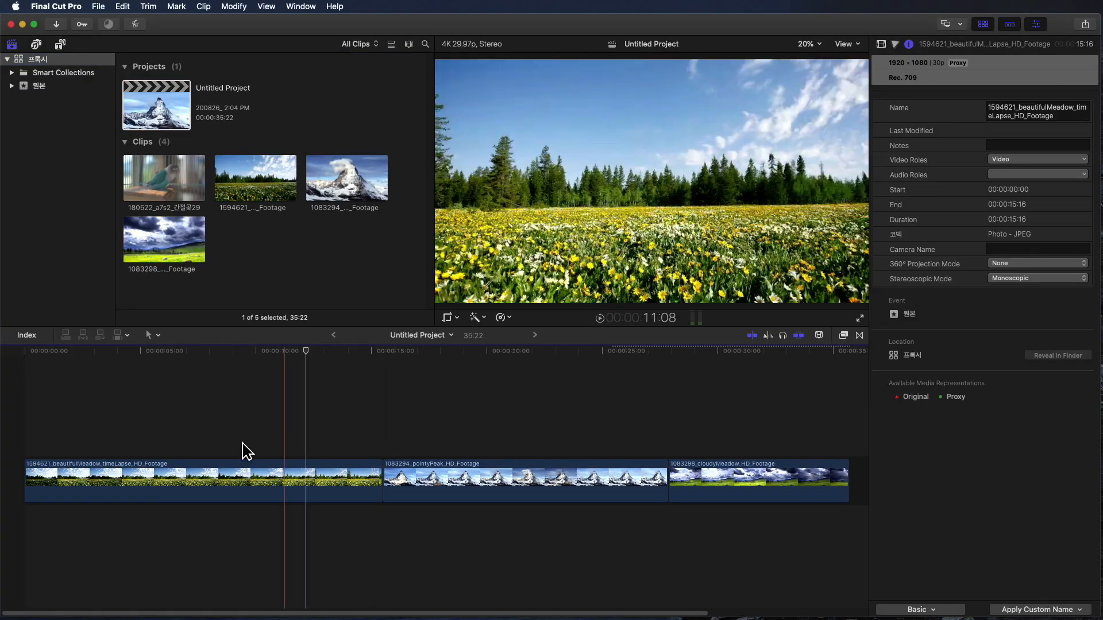
left_click_drag(143, 190, 42, 488)
left_click(426, 480)
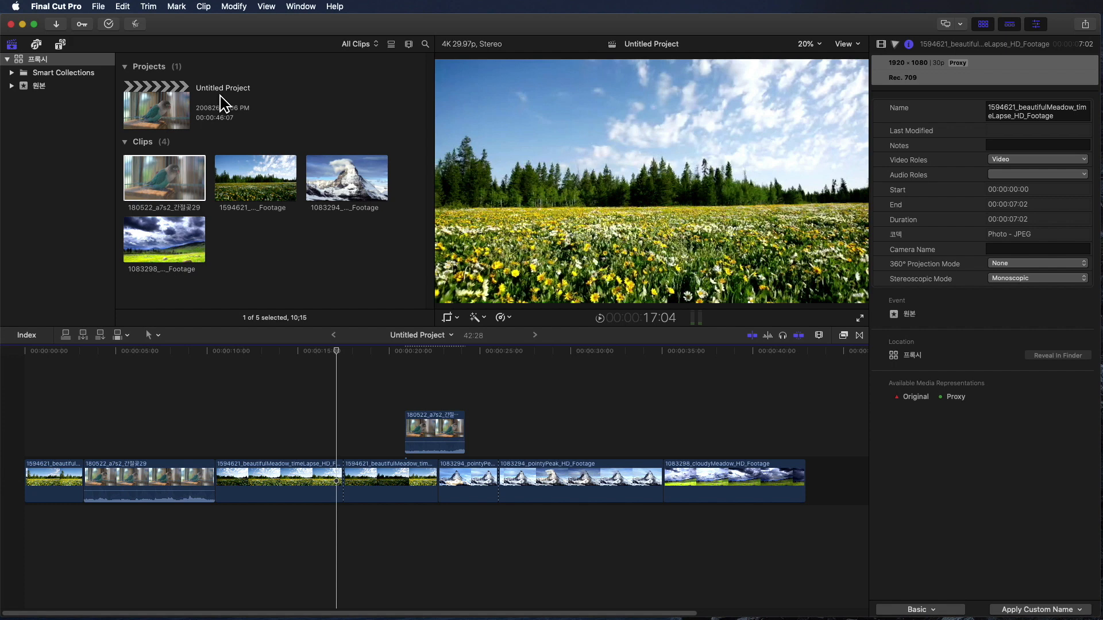
- Rename the edited project in the 프록시 library as 최종편집
left_click(221, 96)
type("픠")
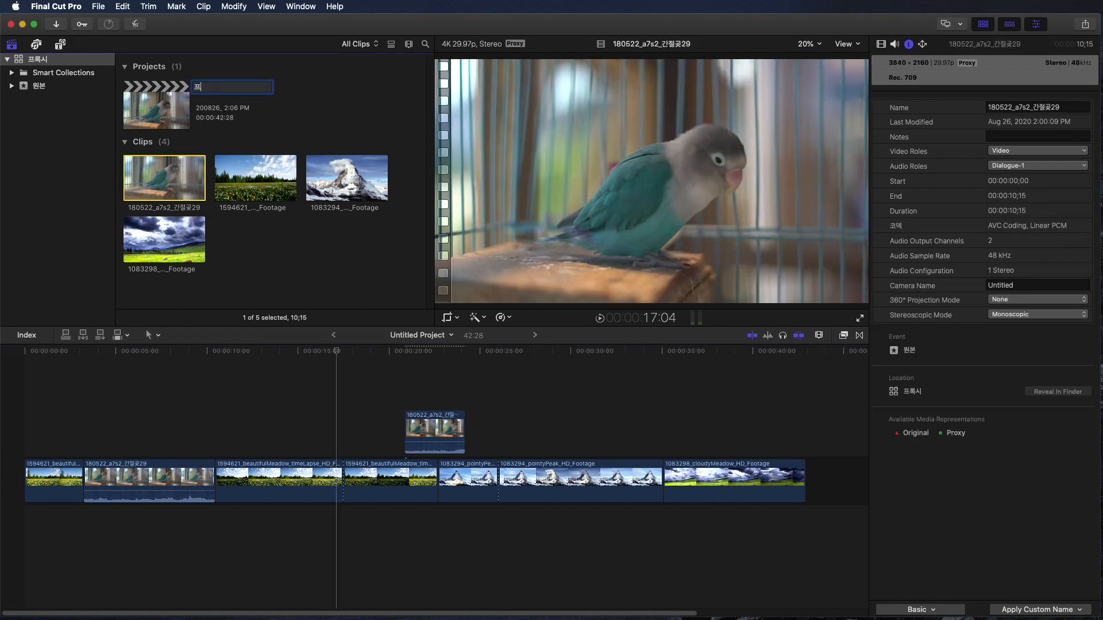
type("종편집")
key("Return")
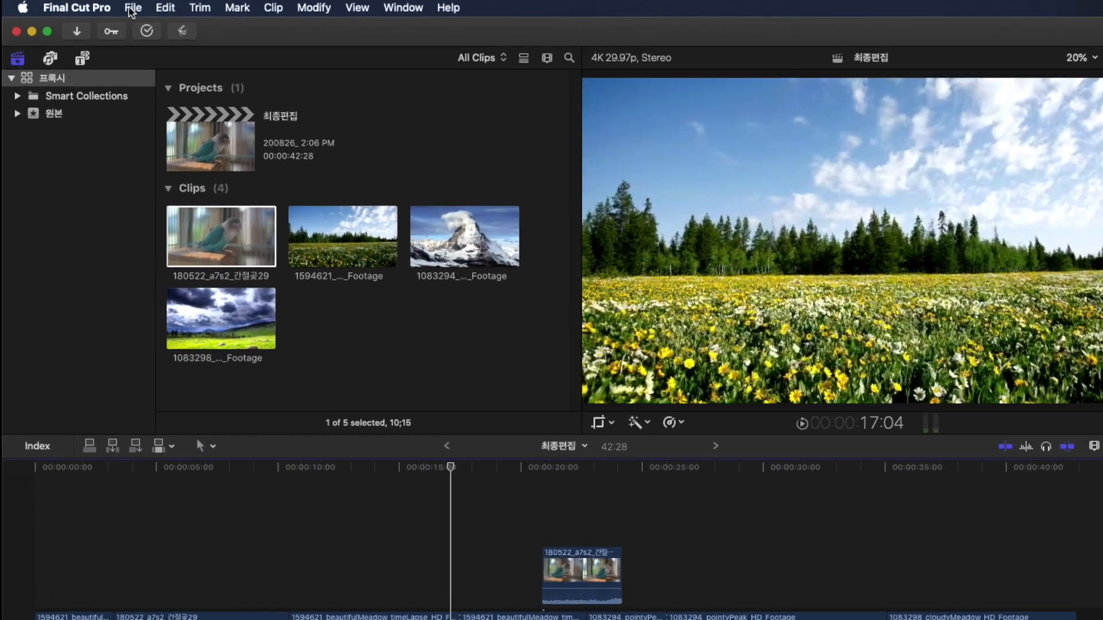
- Reopen the 원본 편집 library alongside the 프록시 library and display its projects and clips
left_click(99, 6)
mouse_move(130, 39)
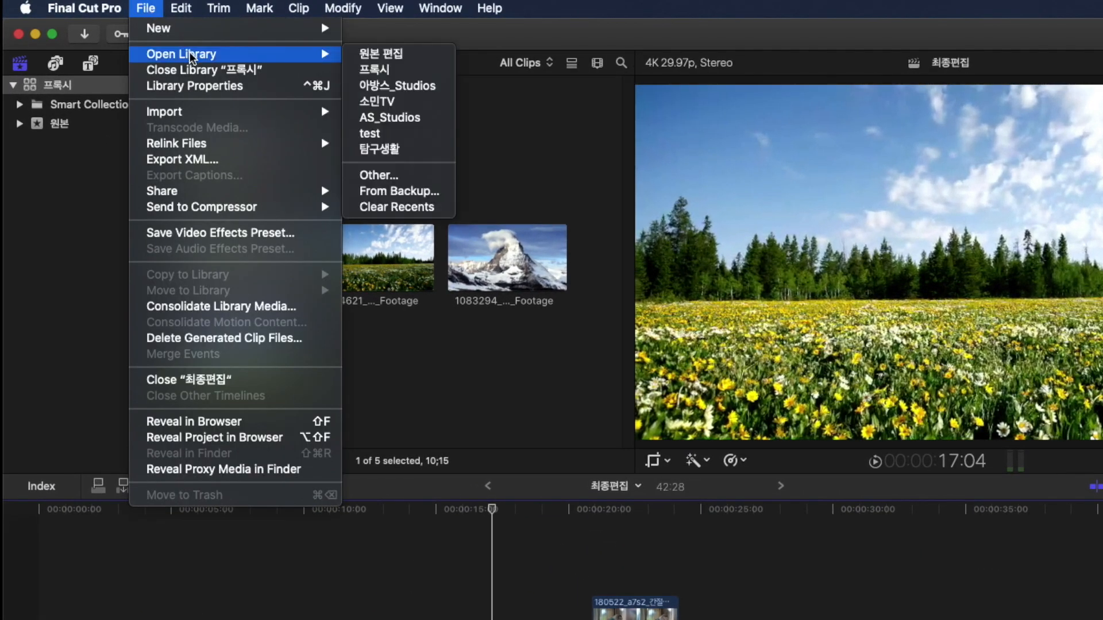
left_click(399, 58)
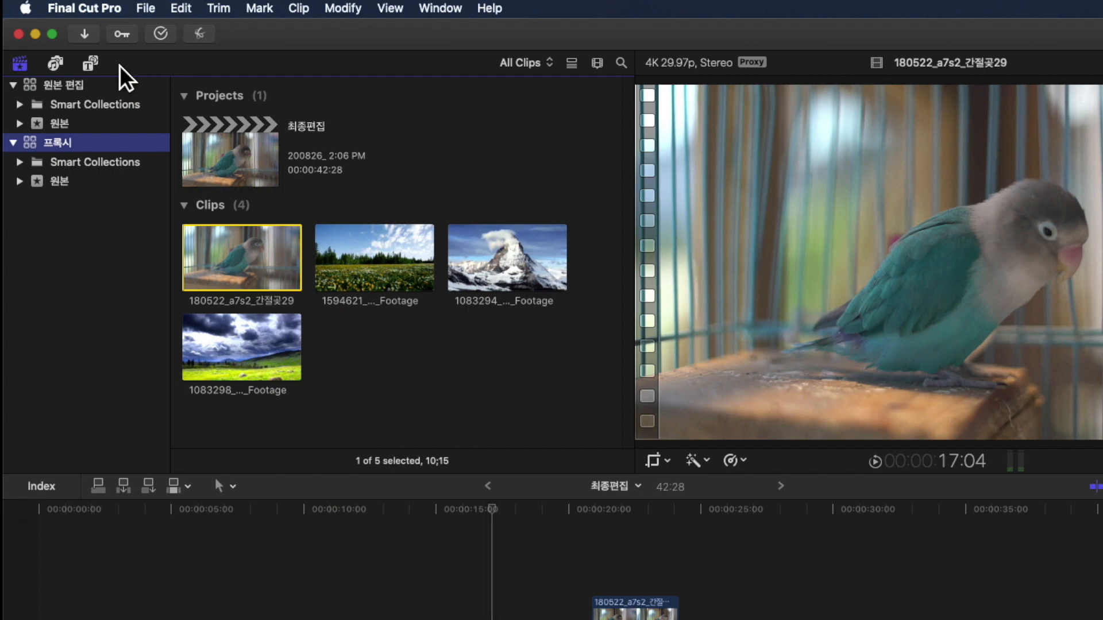
left_click(63, 86)
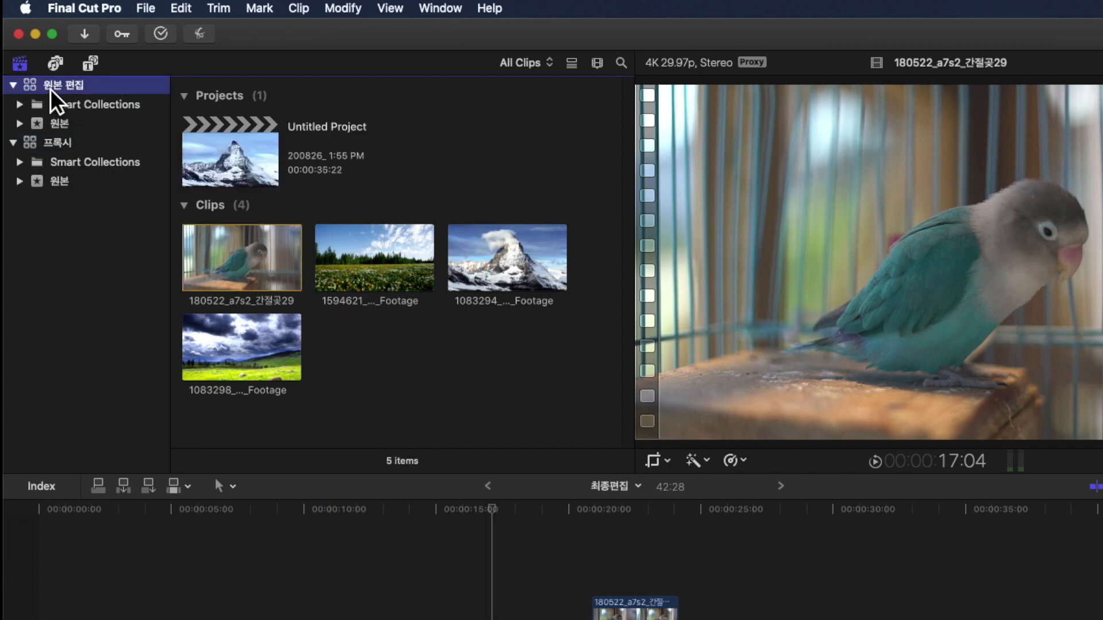
- Copy the 최종편집 project from the 프록시 library into the 원본 event of the 원본 편집 library as a project without media
left_click(55, 146)
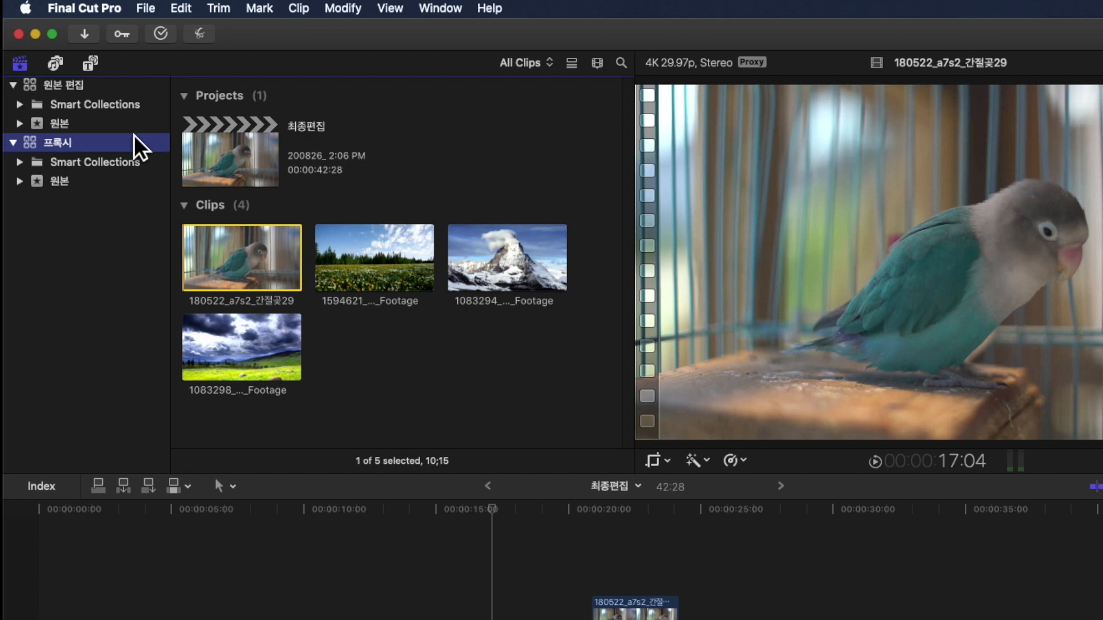
left_click(210, 159)
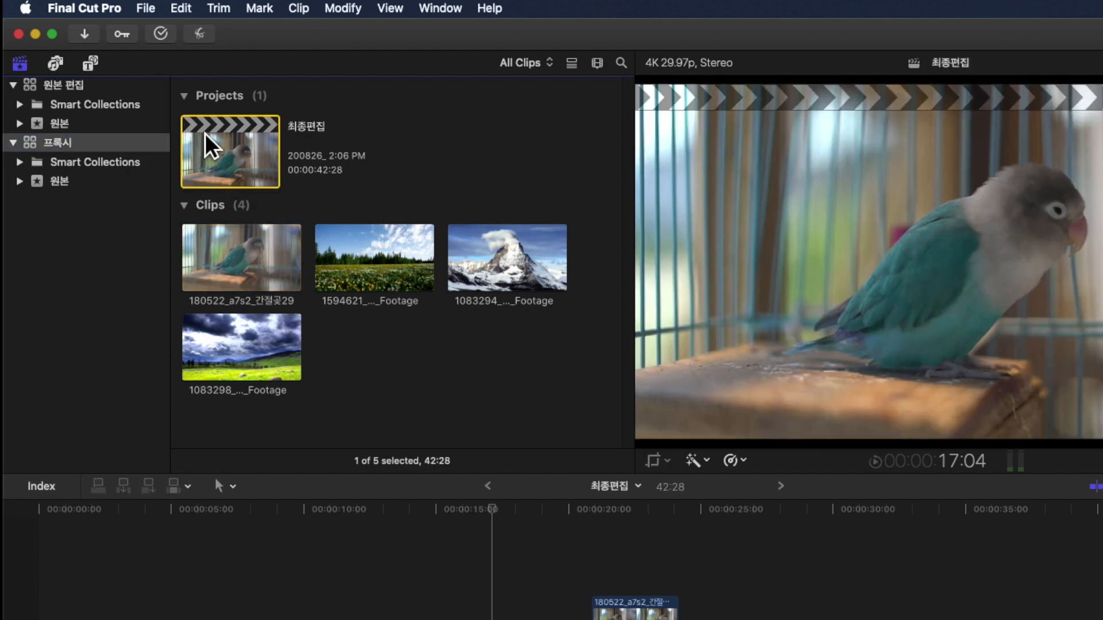
left_click_drag(221, 154, 62, 122)
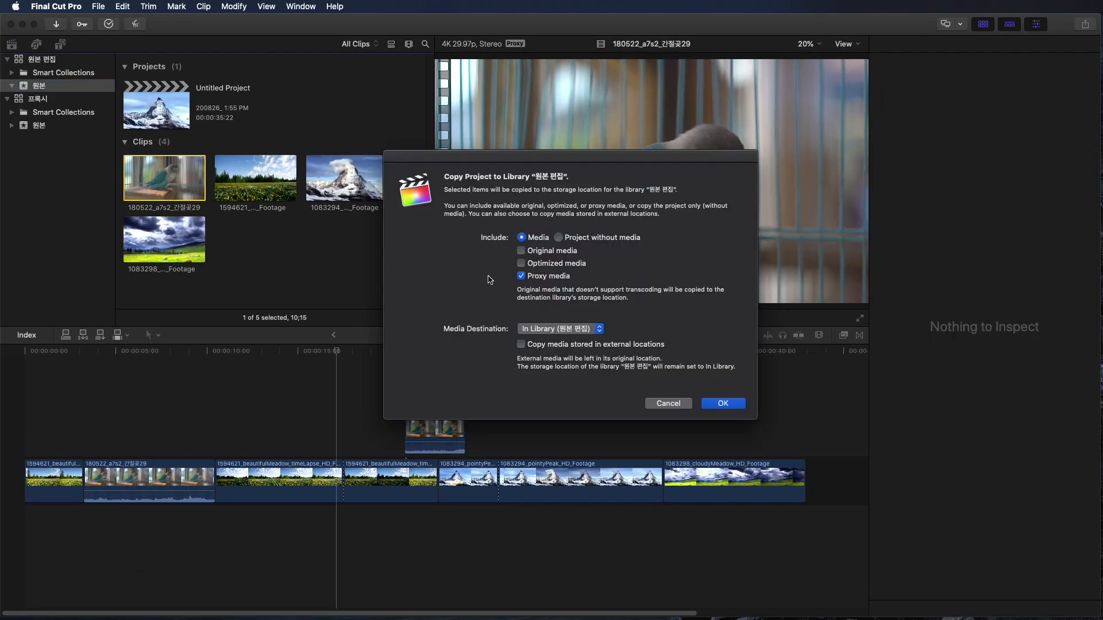
left_click(560, 238)
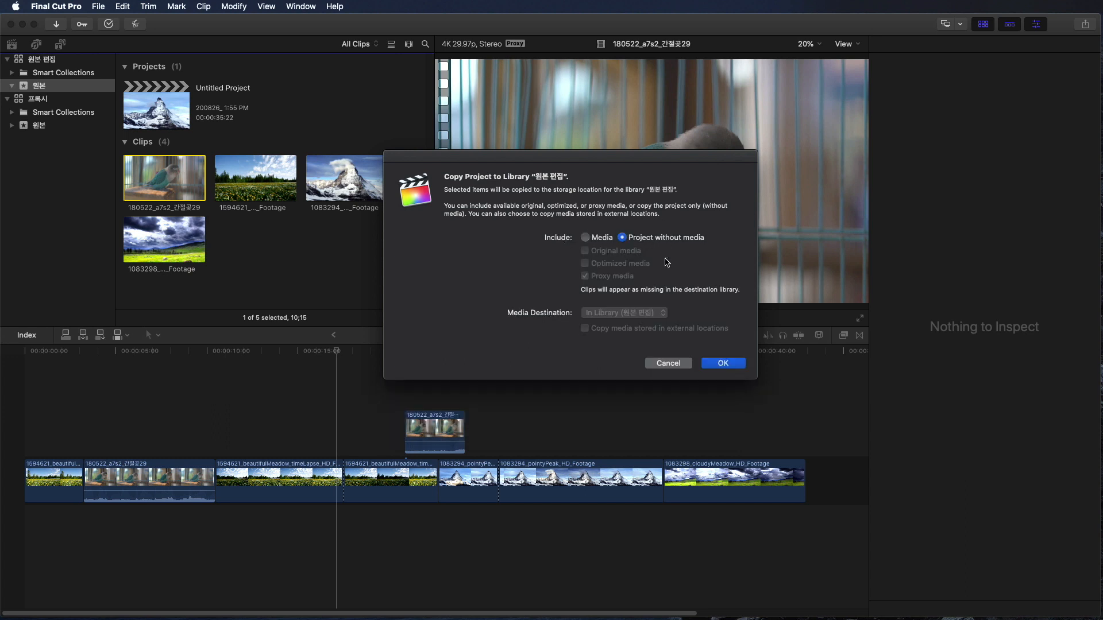
left_click(723, 364)
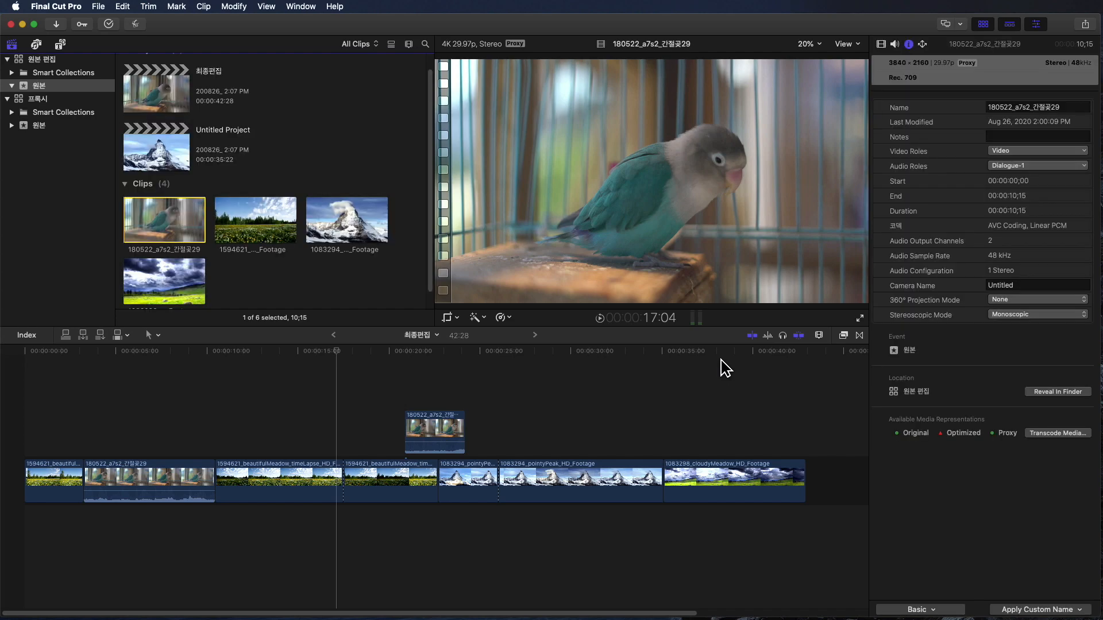
- Open the copied 최종편집 project in the 원본 편집 library and check its footage on the timeline
double_click(175, 92)
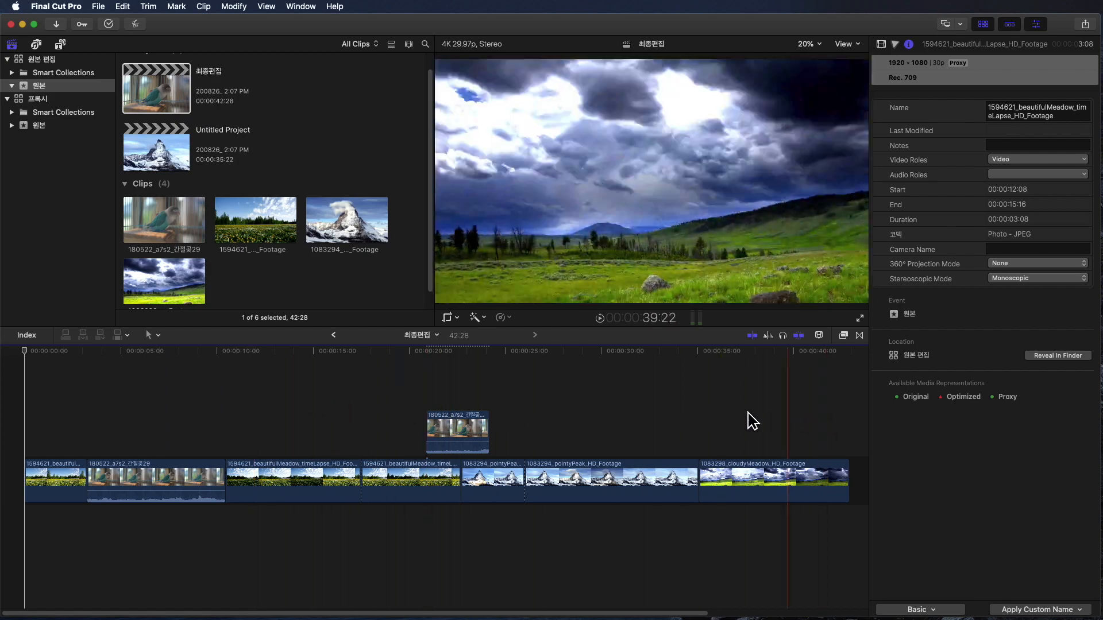
left_click(275, 412)
left_click(369, 412)
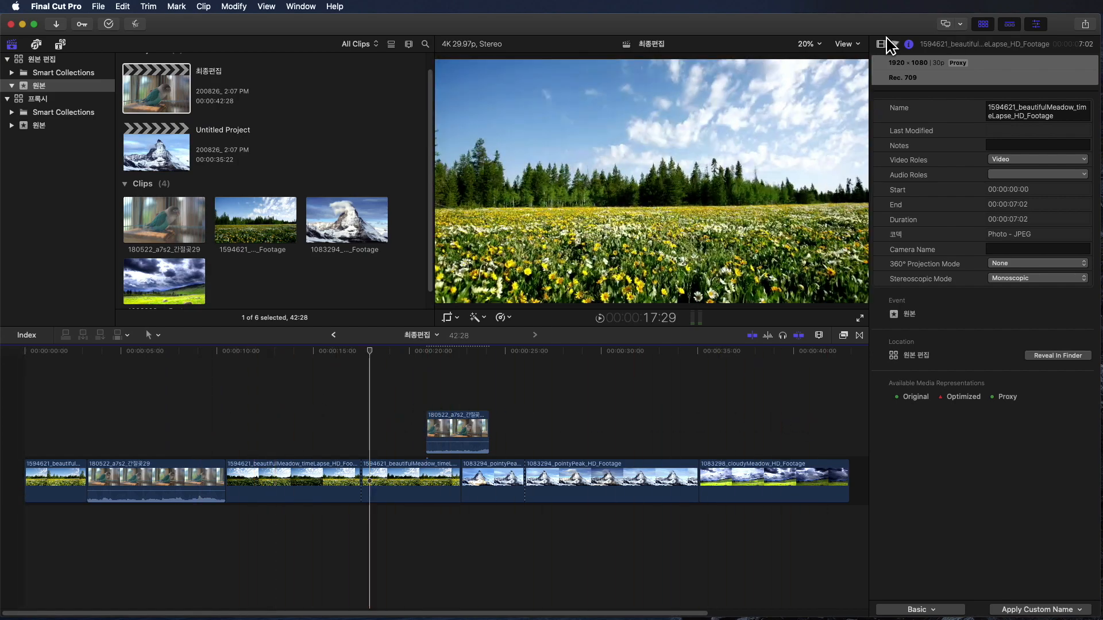
- Set the viewer's media playback to Optimized/Original and check the connected 180522_a7s2_간절곶29 clip on the timeline
left_click(846, 44)
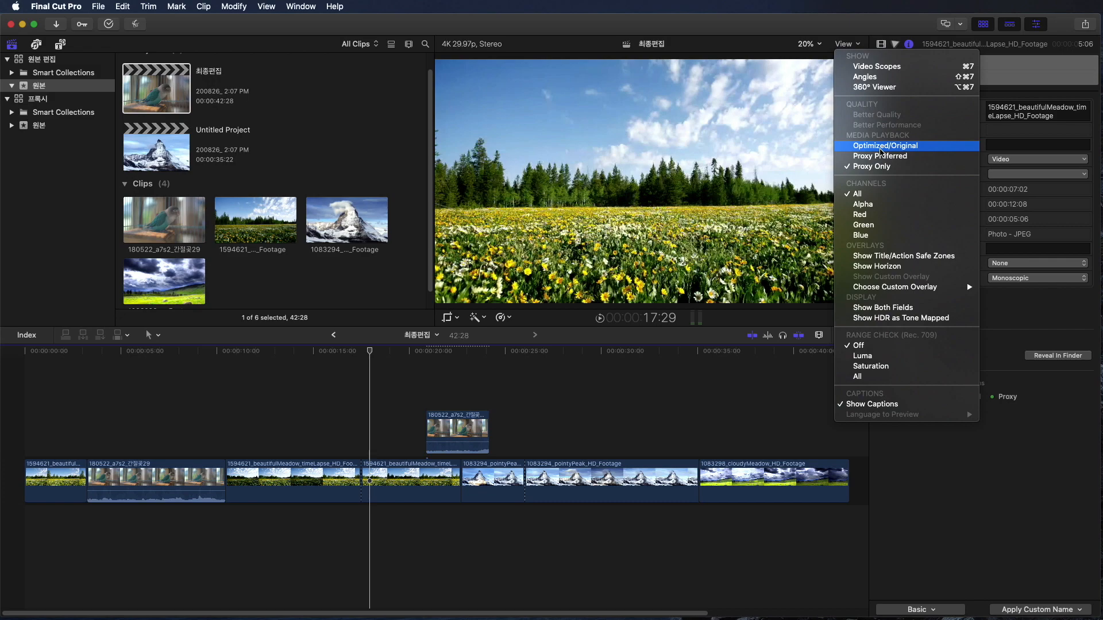
left_click(882, 145)
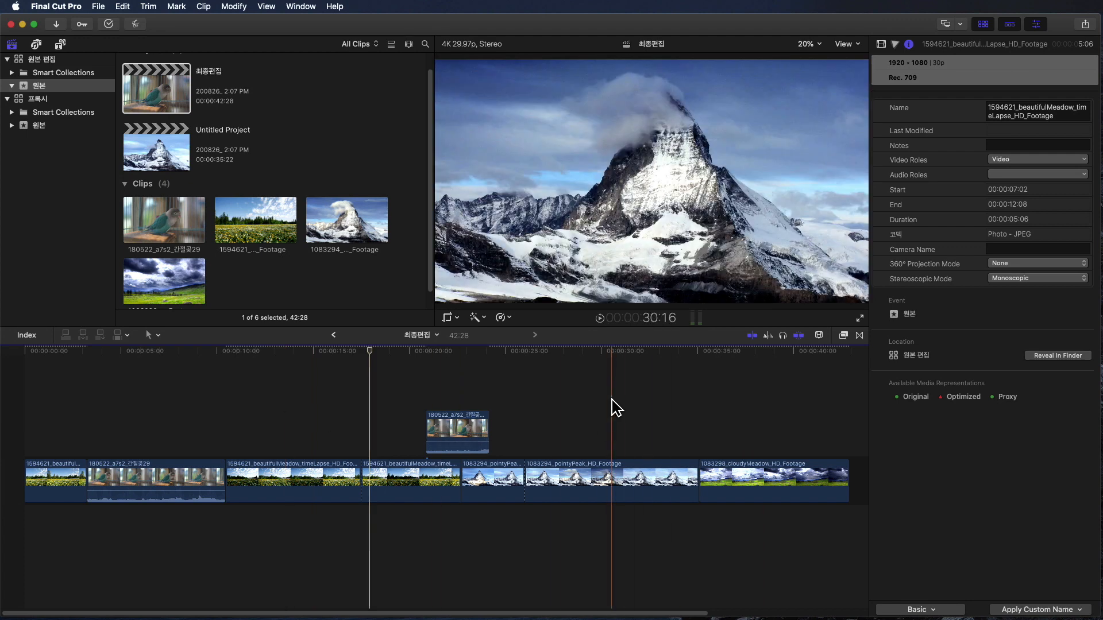
left_click(451, 379)
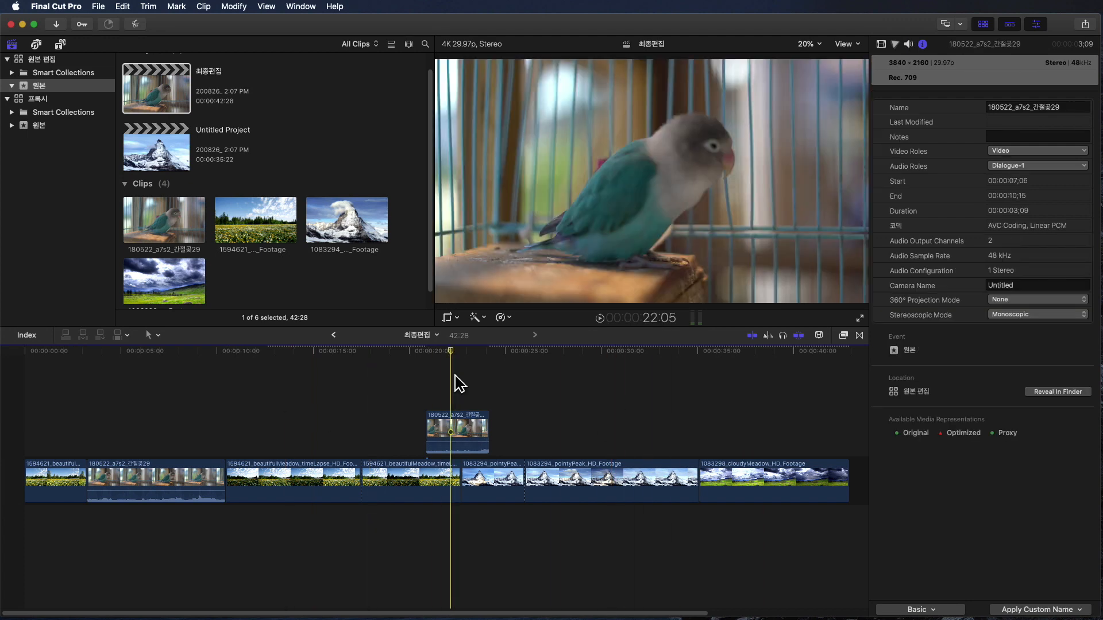